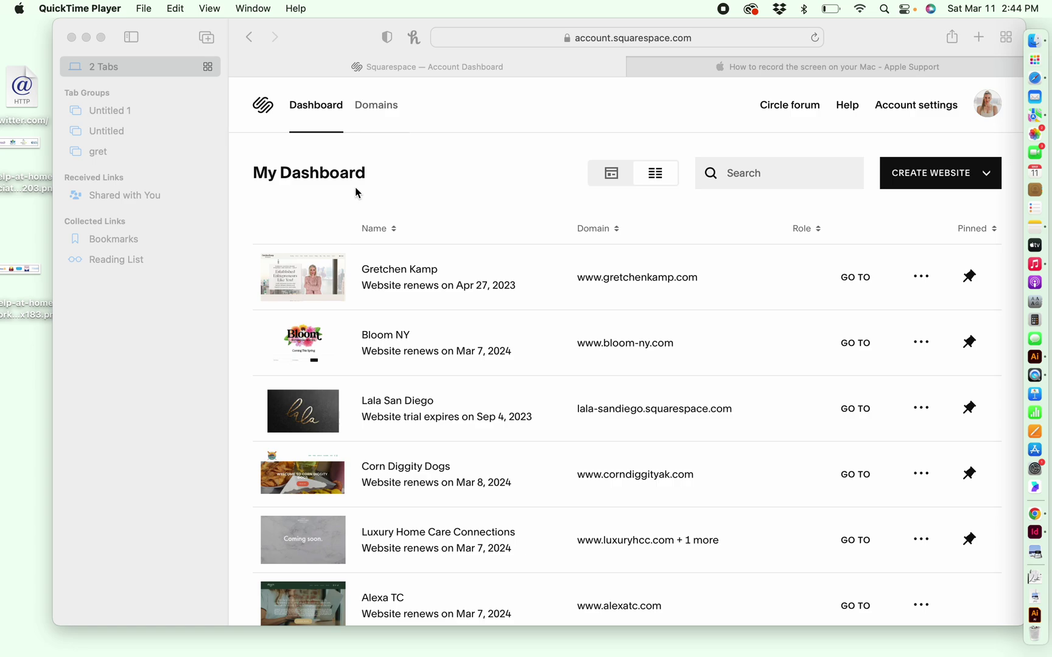
- Open the Corn Diggity Dogs website for editing and widen the browser window
scroll(345, 414, "down", 8)
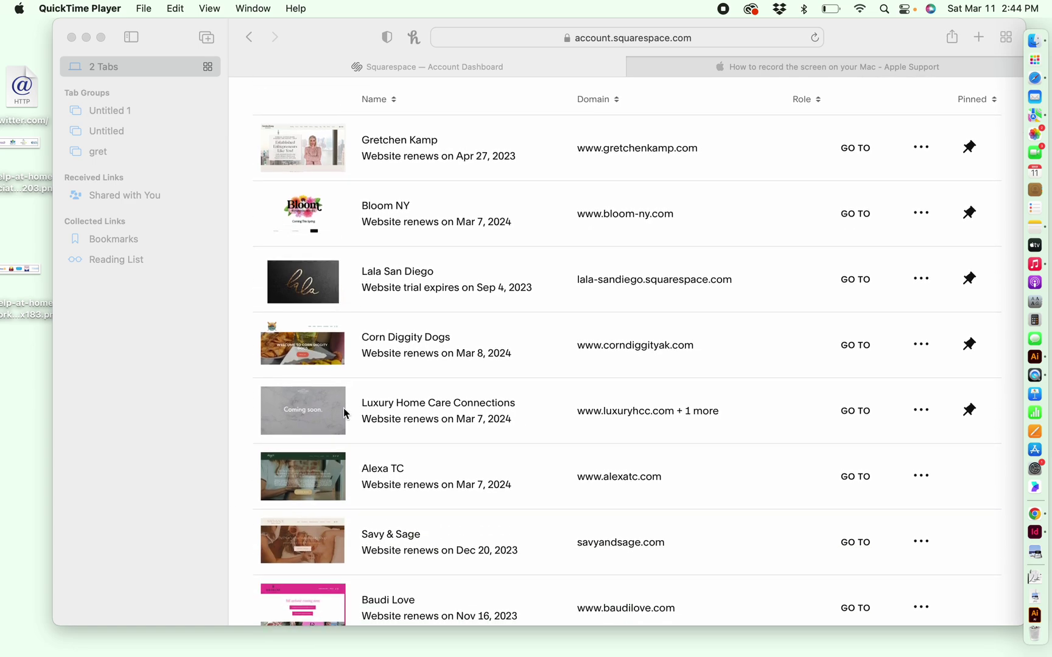
scroll(385, 532, "up", 8)
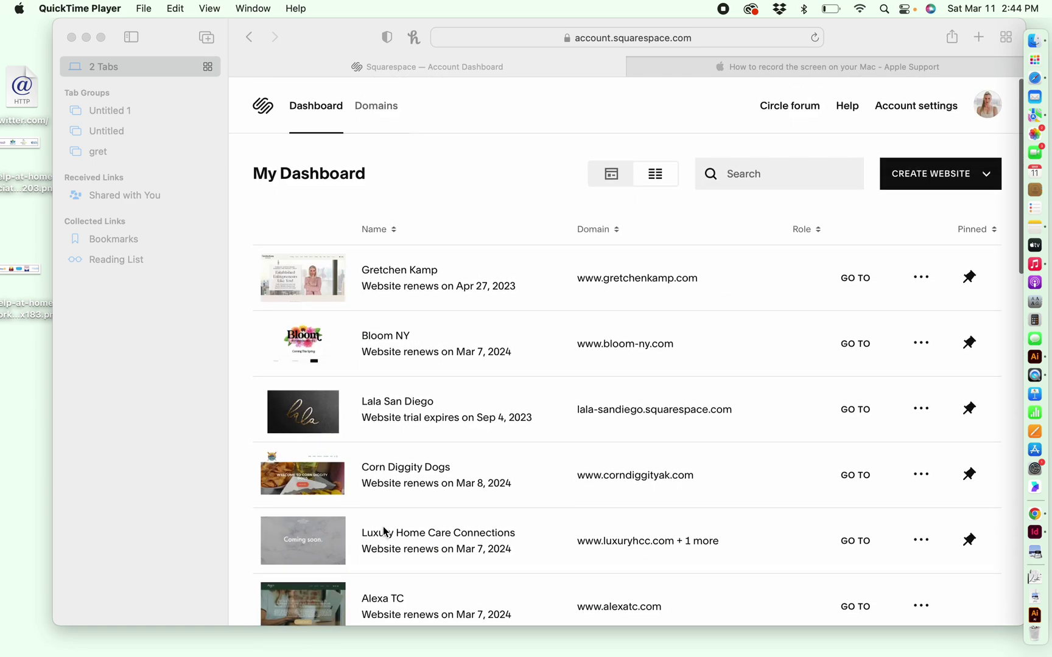
left_click(302, 476)
left_click(302, 476)
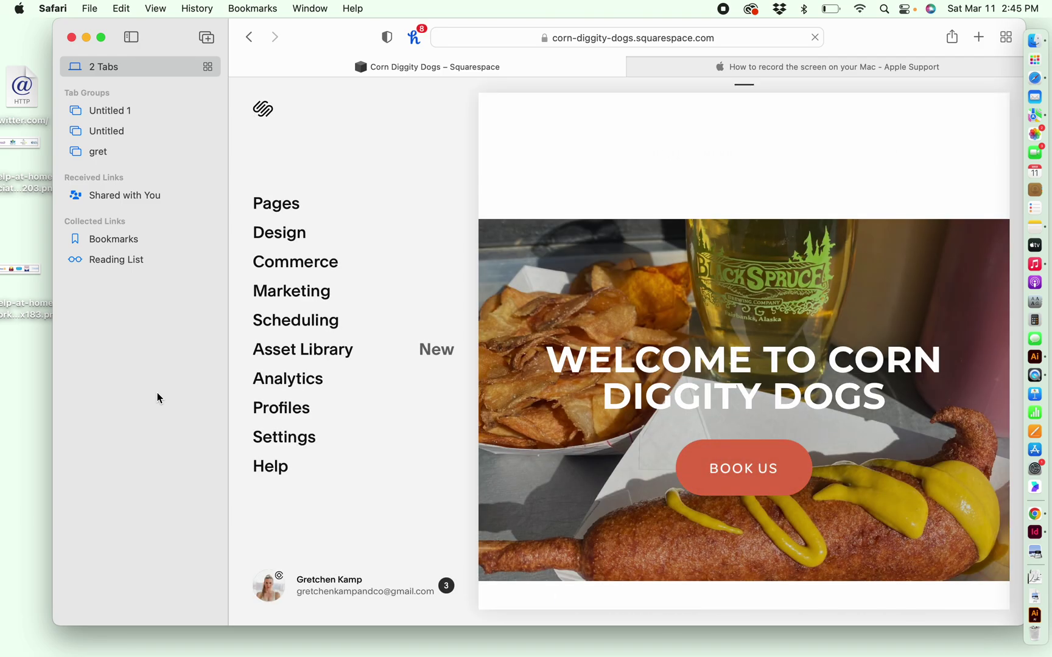
left_click_drag(231, 175, 78, 173)
left_click_drag(767, 36, 762, 40)
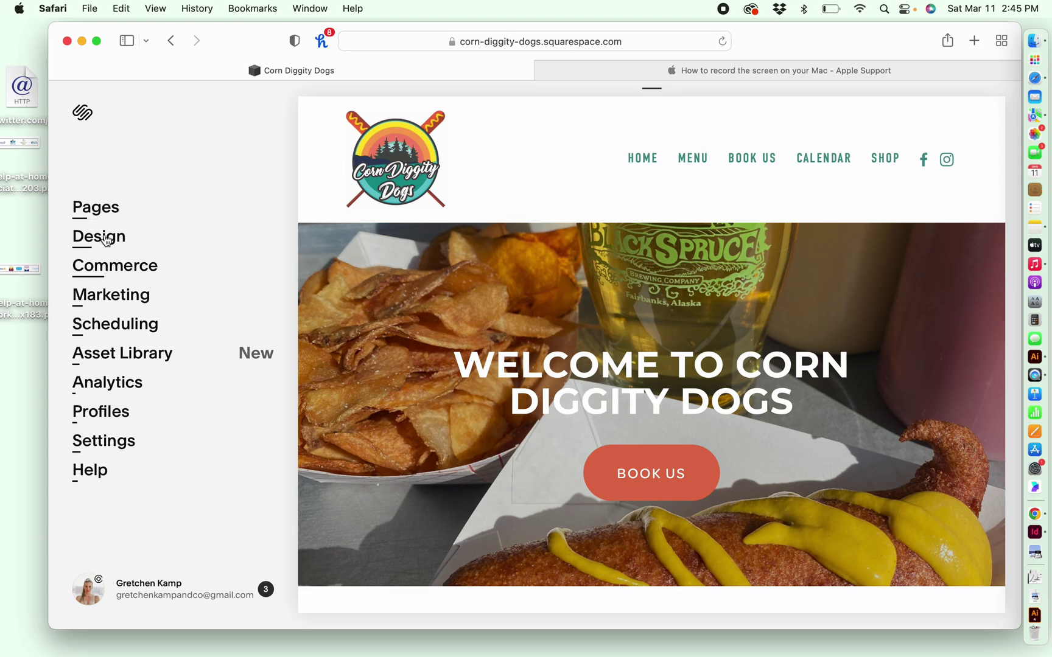
- Find the Events page under Not Linked in the site's Pages list and open it
left_click(102, 213)
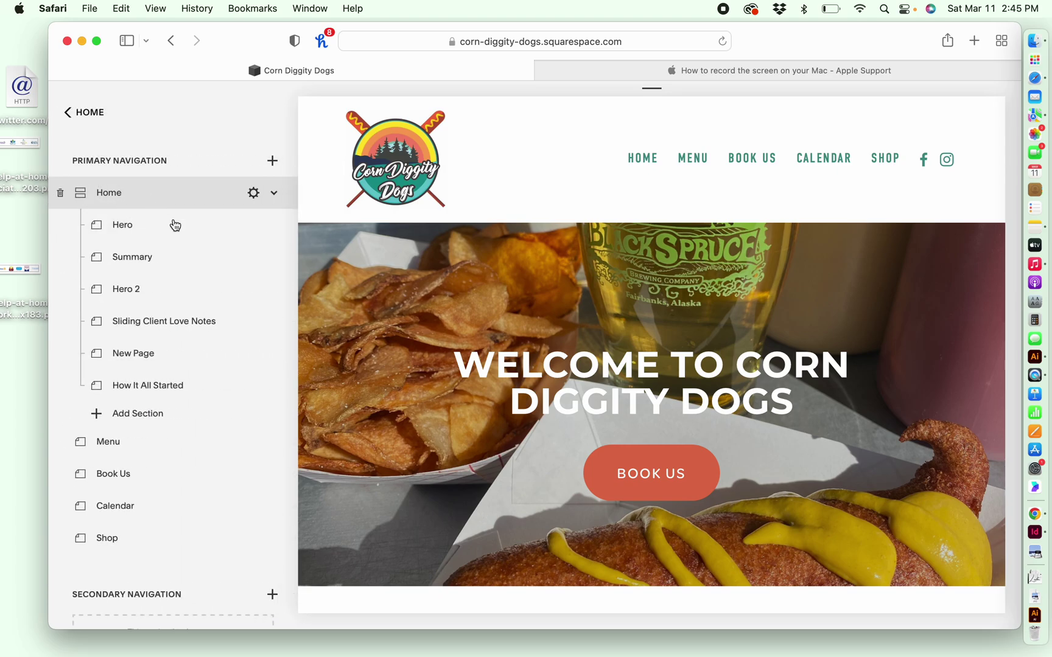
scroll(219, 298, "down", 10)
scroll(220, 299, "down", 5)
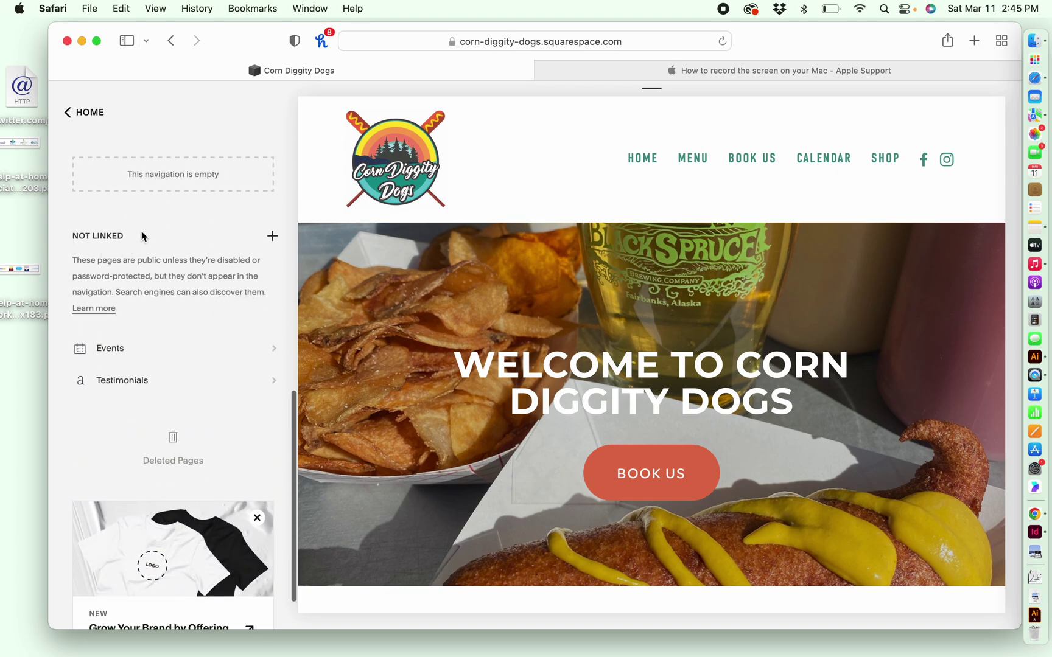
mouse_move(662, 228)
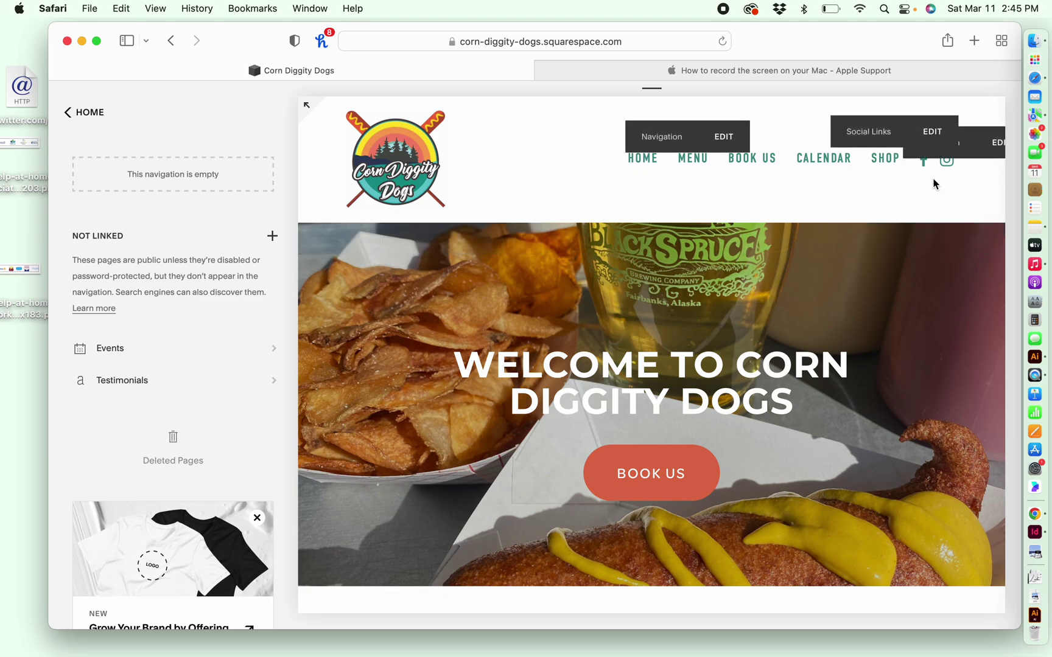
mouse_move(587, 175)
mouse_move(136, 350)
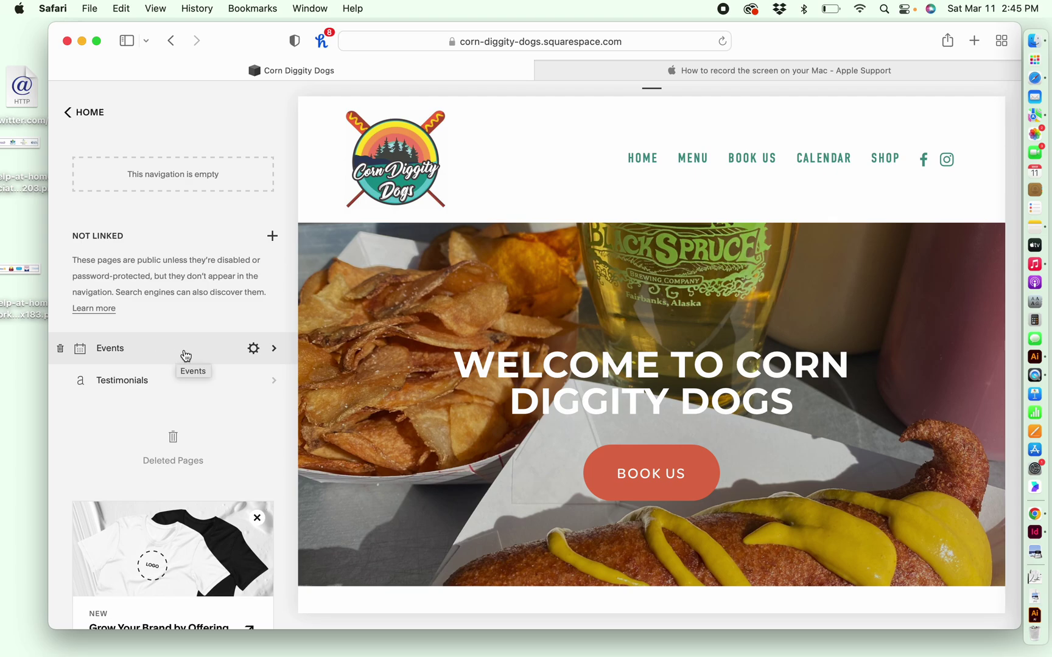
left_click(183, 356)
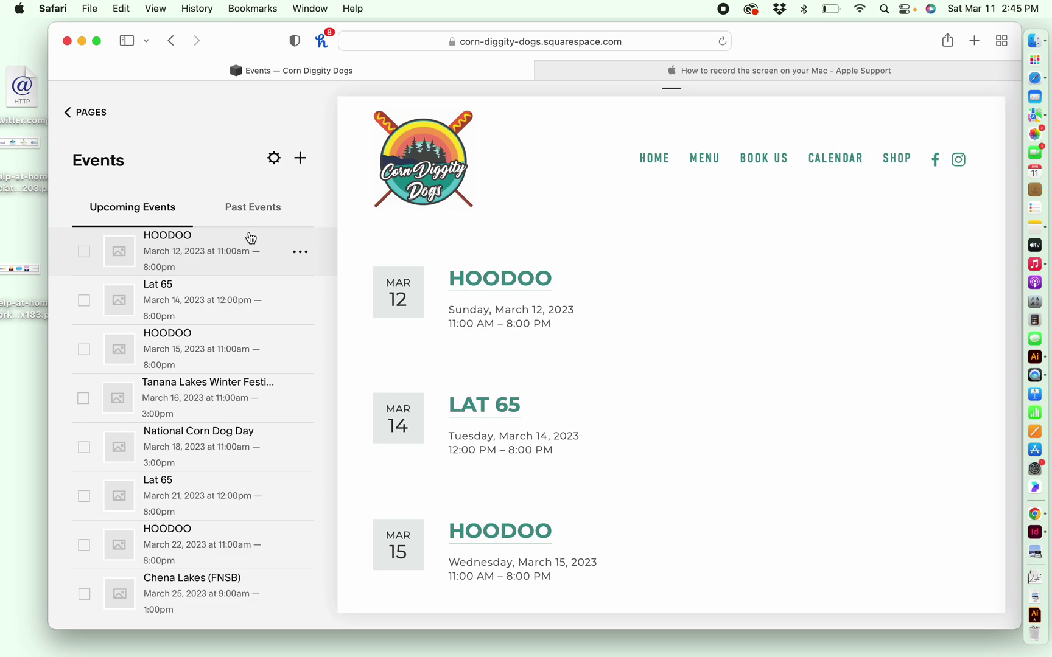
- Open the HOODOO event dated March 12 from the Upcoming Events list
scroll(250, 349, "down", 3)
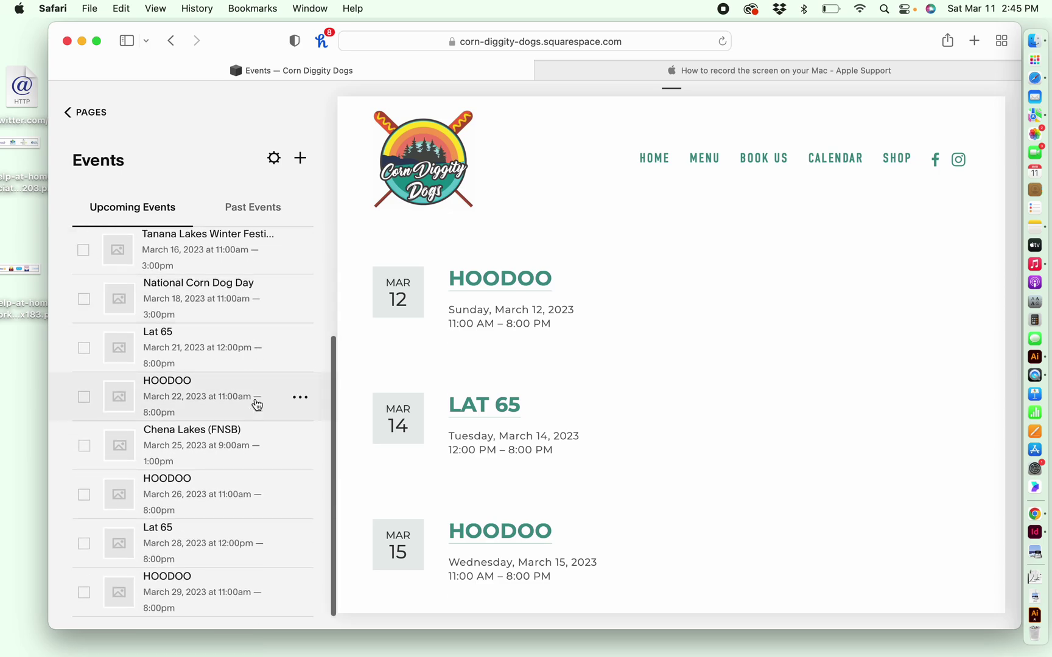
scroll(262, 457, "up", 3)
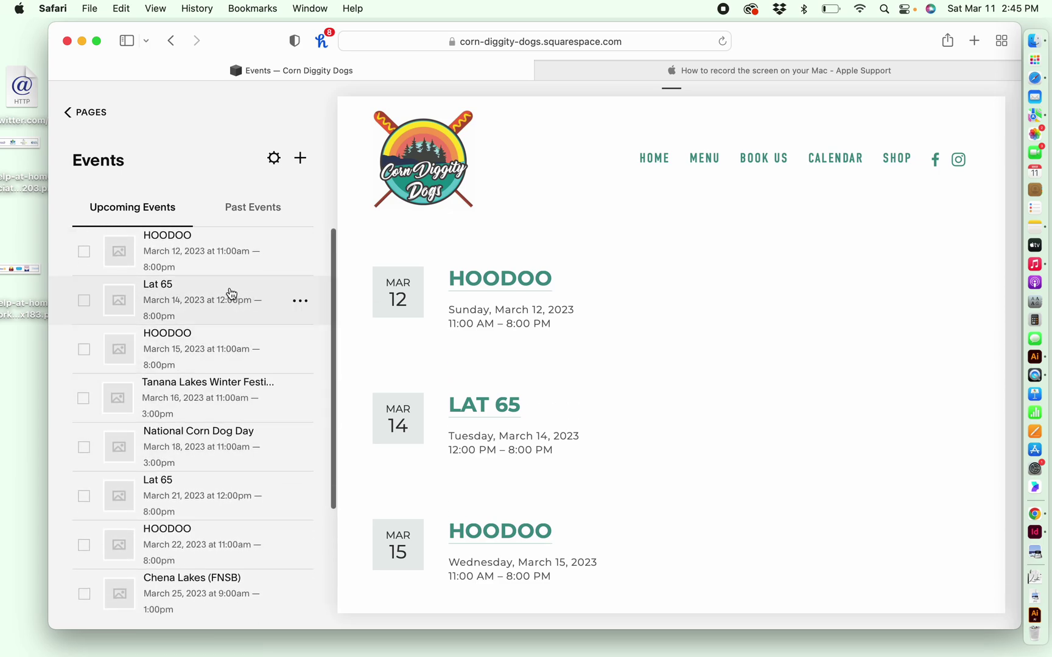
left_click(180, 253)
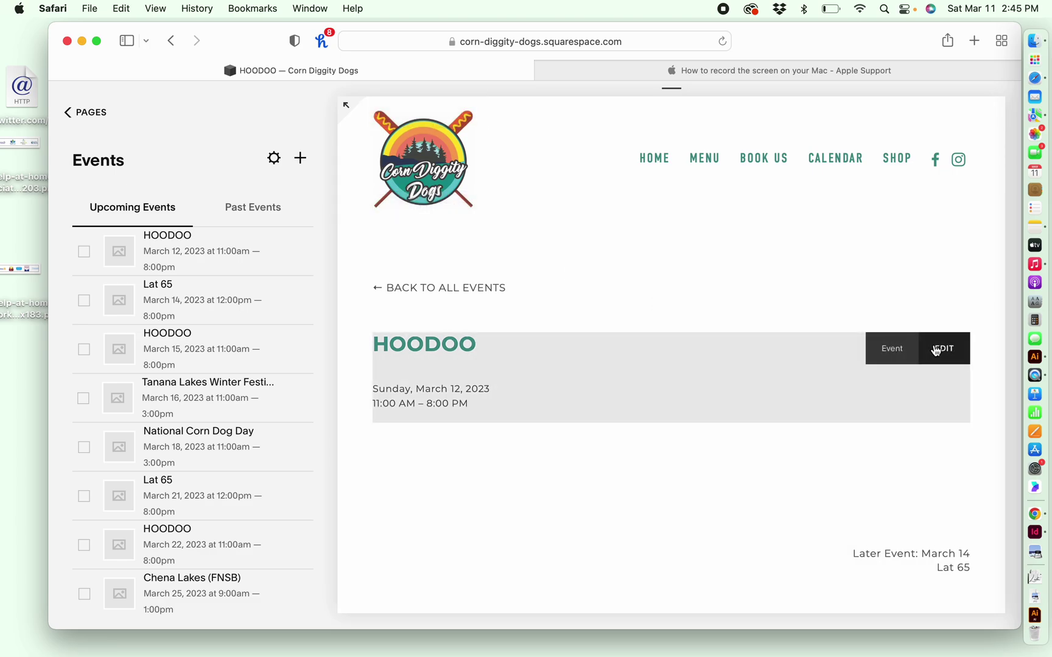
- Edit HOODOO, adding the description 'Write a description here' and an empty image block below it
left_click(944, 350)
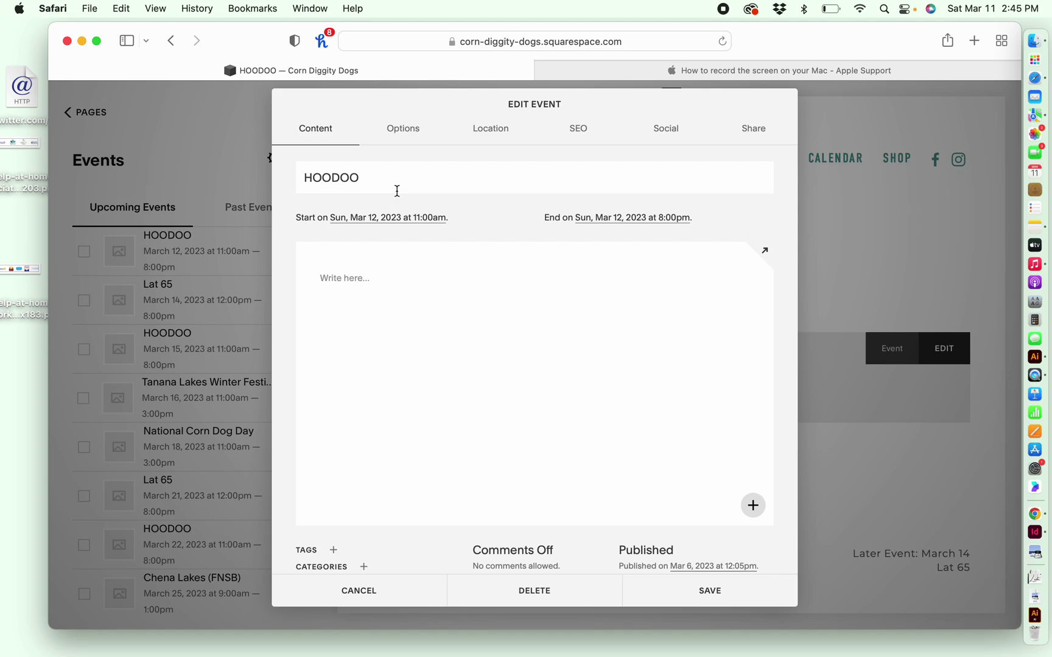
left_click(365, 275)
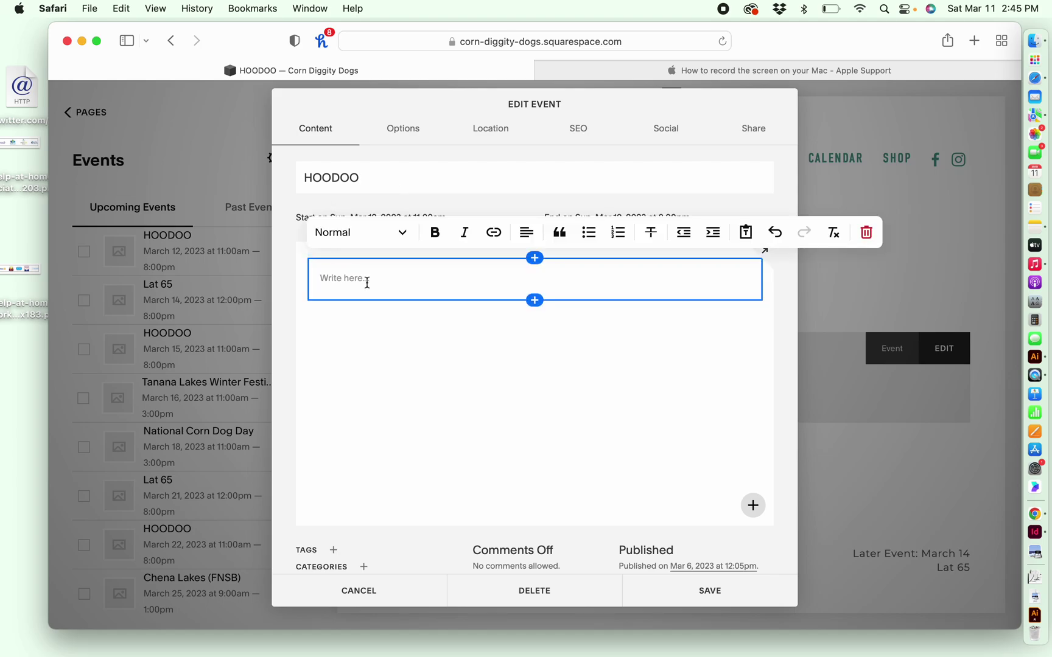
type("Write a description here")
left_click(535, 300)
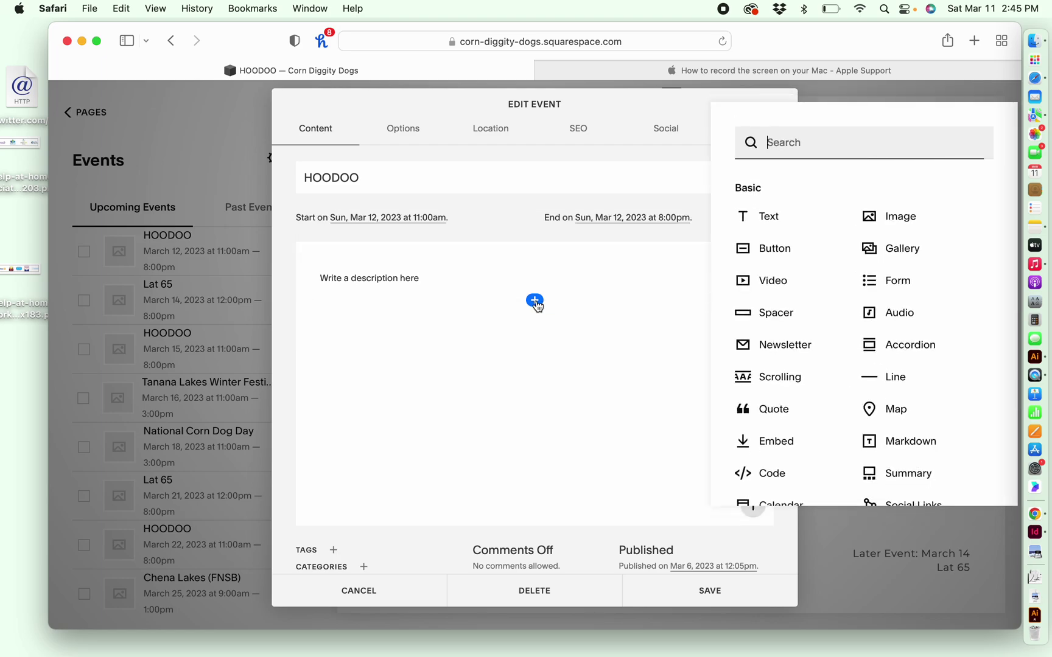
left_click(887, 226)
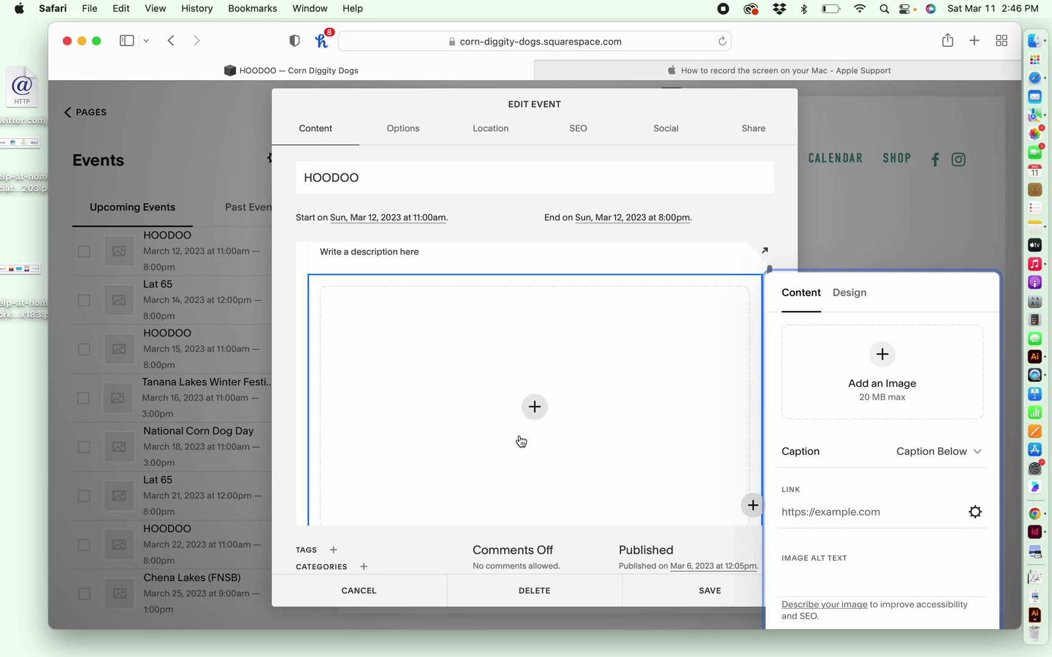
left_click(787, 247)
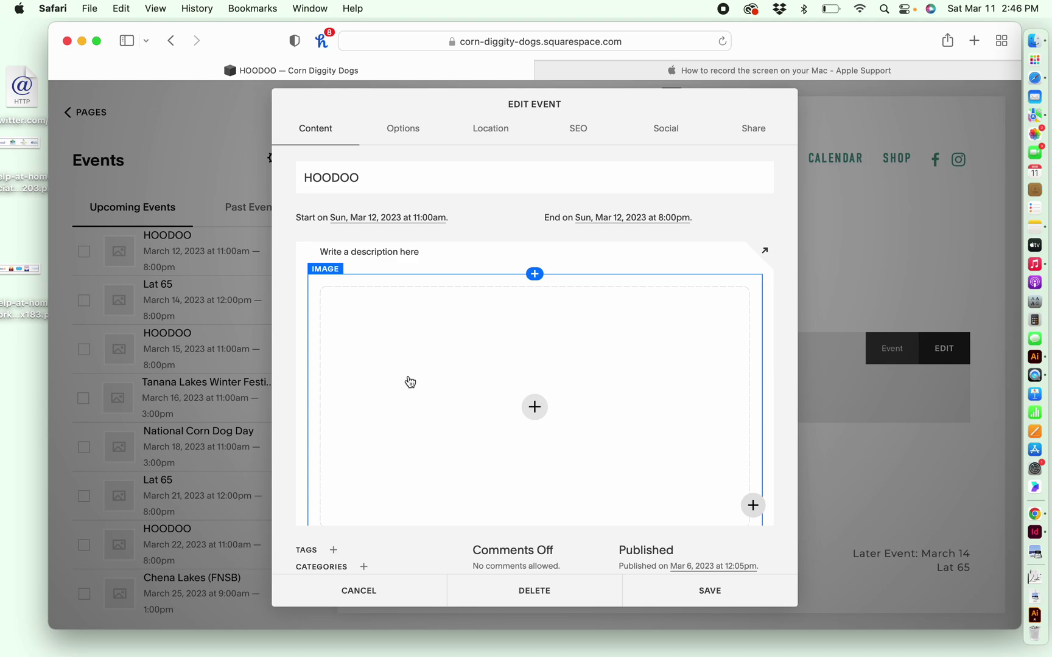
- Review the event's start and end date pickers, then bring up its Options settings
left_click(352, 220)
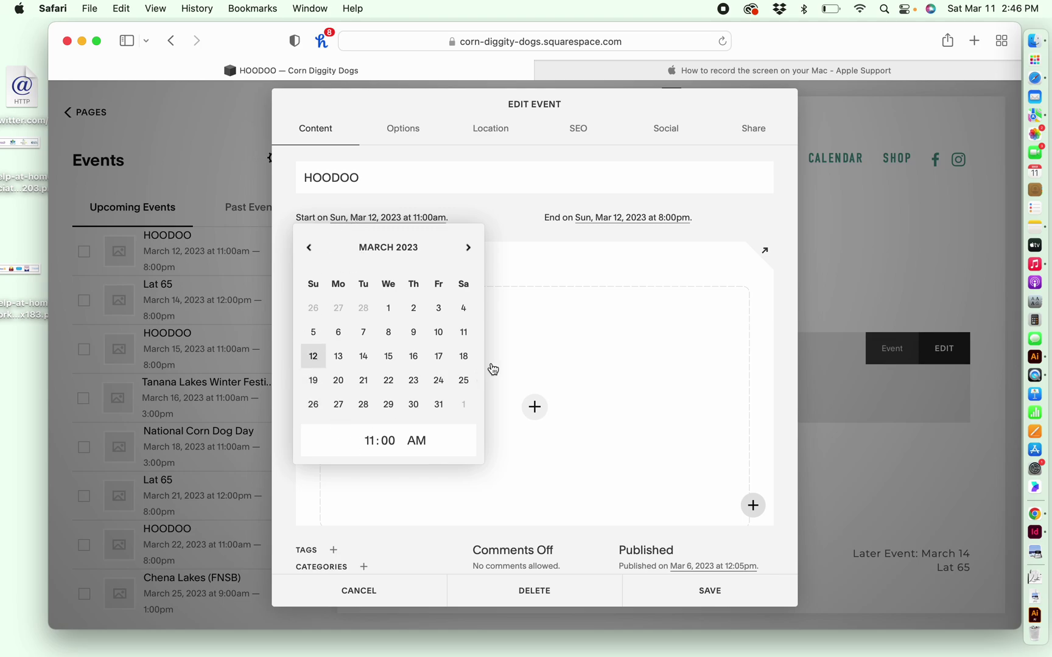
left_click(525, 216)
left_click(637, 218)
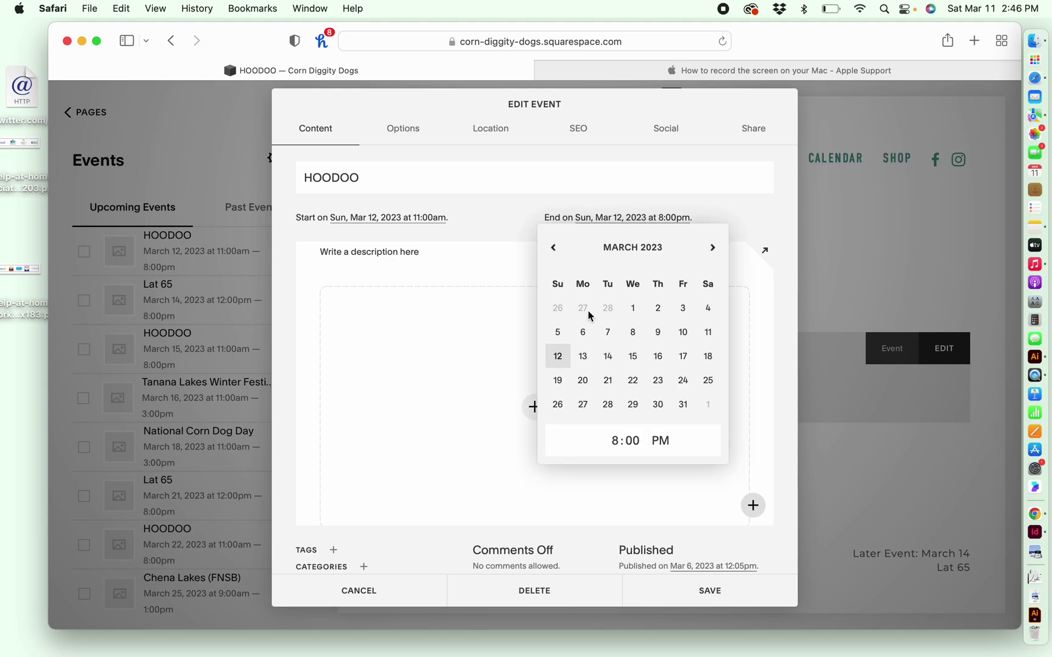
left_click(537, 206)
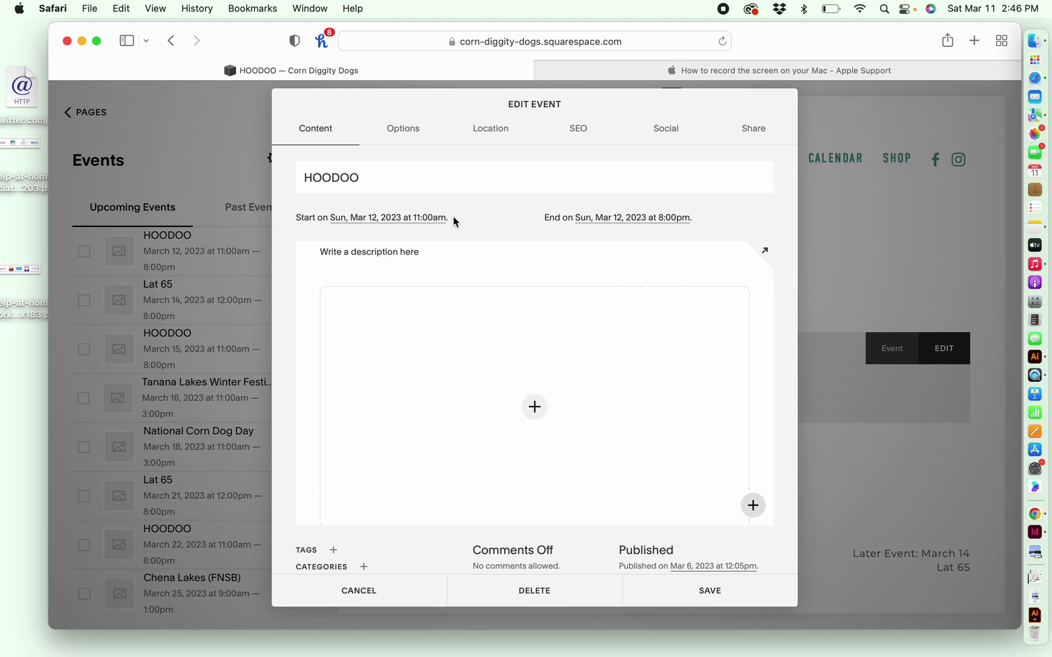
left_click(400, 131)
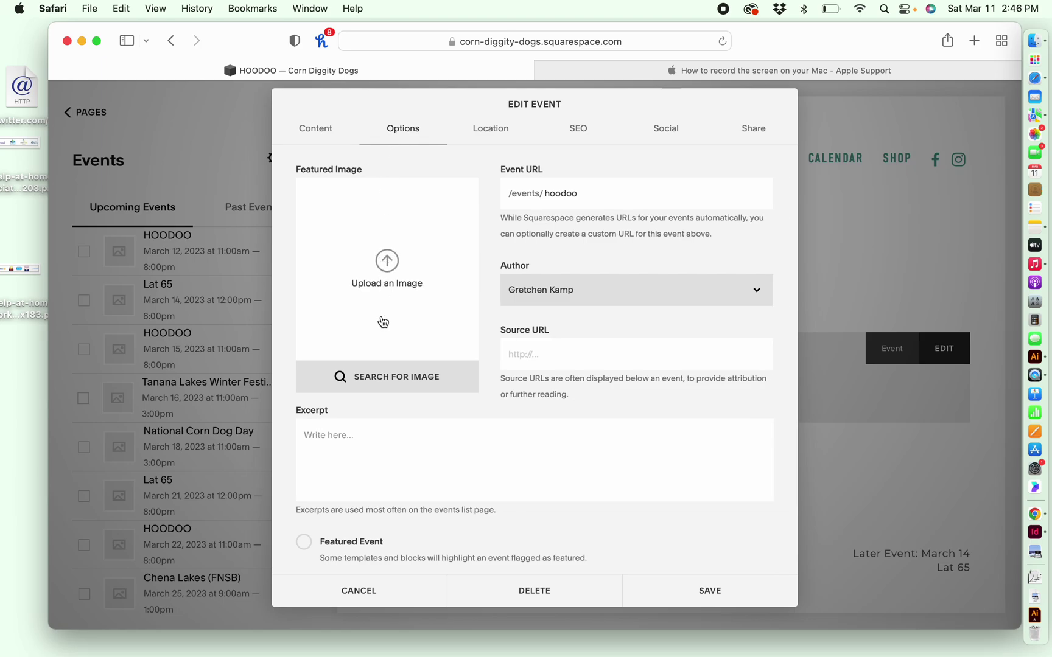
- Set a free 'corn dog' stock photo as featured image and enter excerpt 'Fun event about corn dogs'
left_click(386, 378)
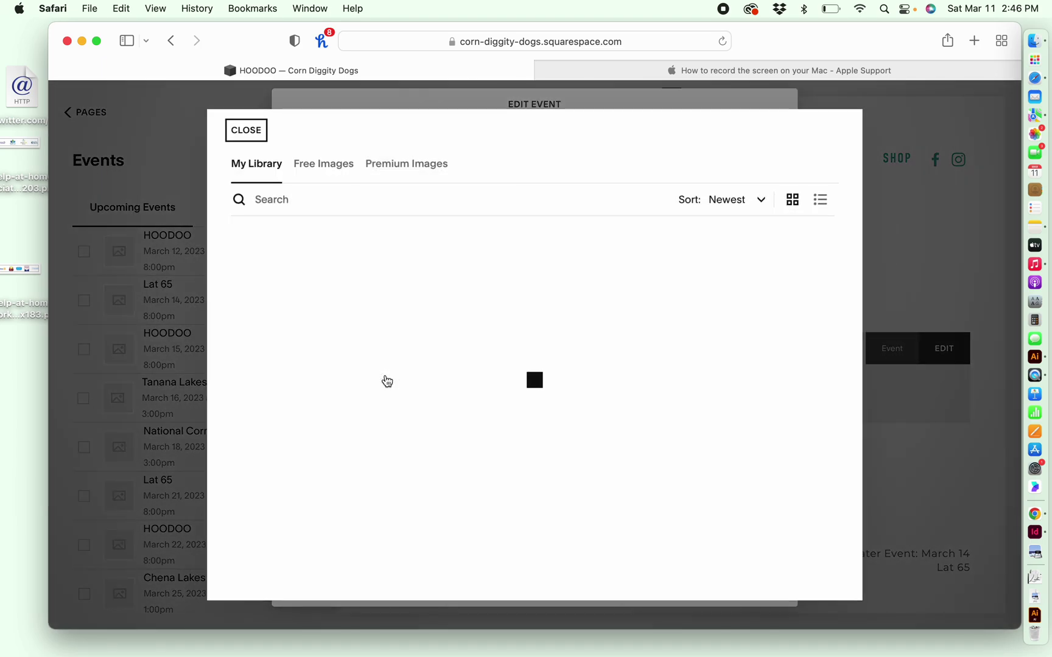
left_click(305, 164)
left_click(303, 198)
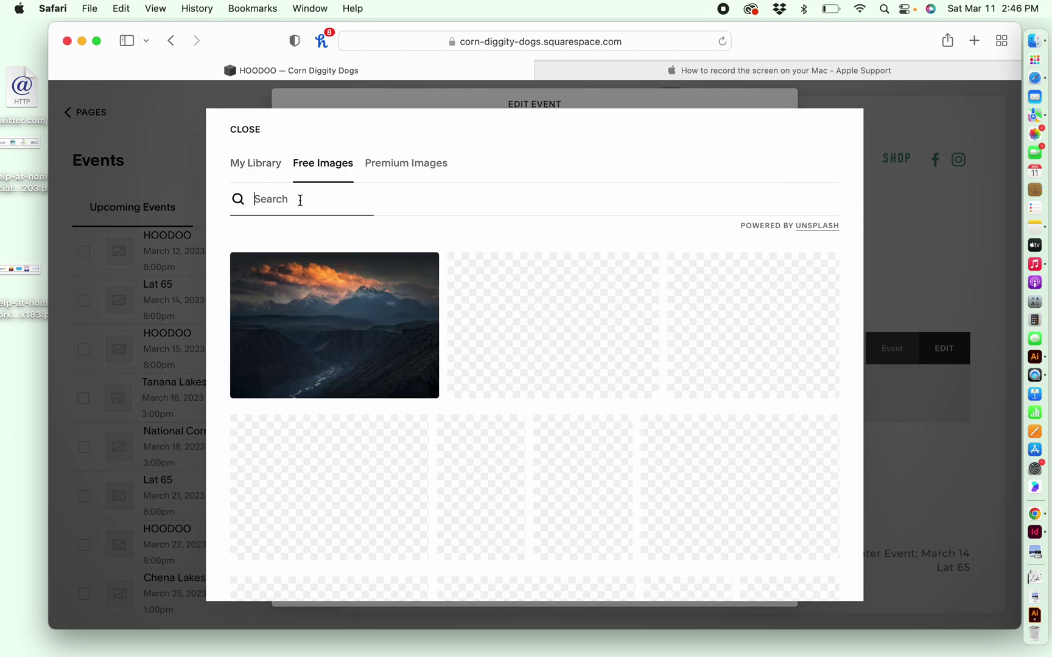
type("corn dog")
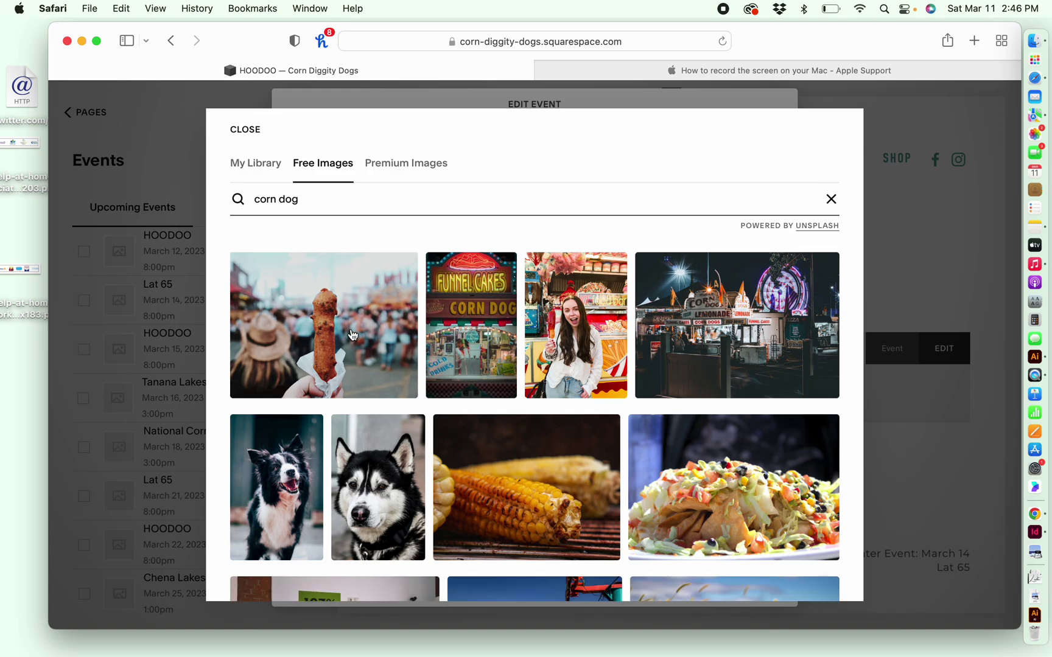
left_click(353, 335)
left_click(674, 431)
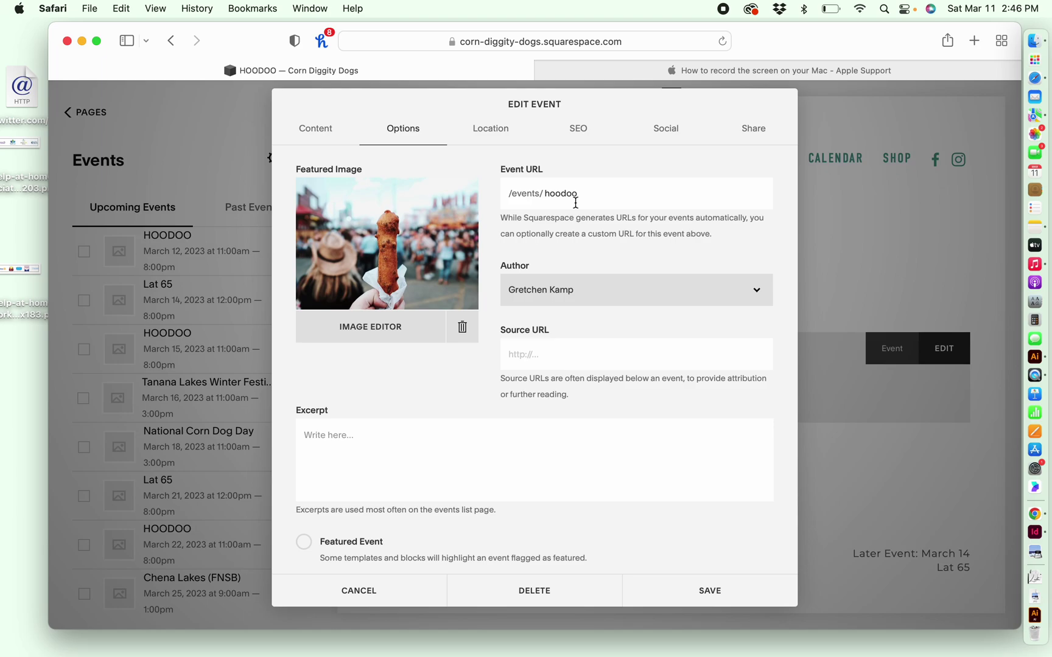
left_click(364, 451)
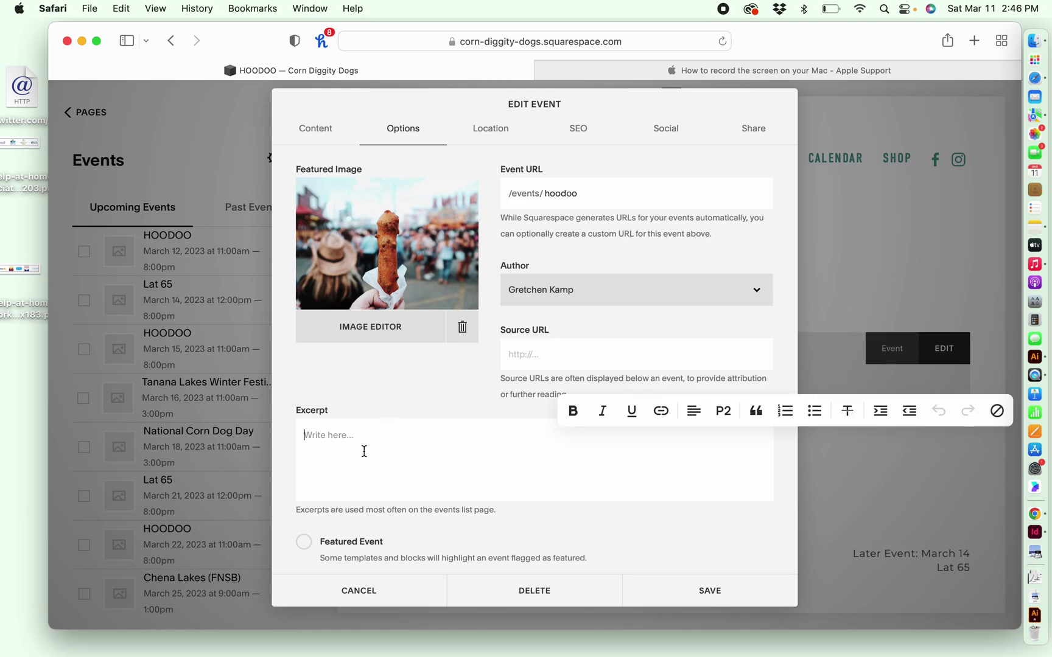
type("Fun event about corn dogs")
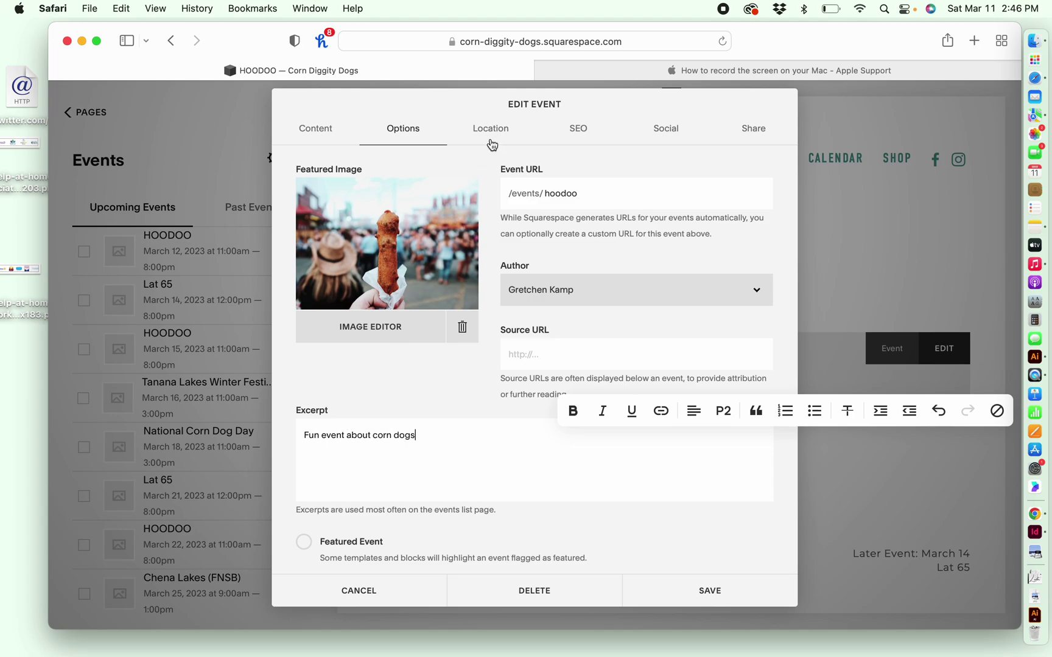
- Review the Location, SEO, Social and Share tabs, return to Options, and save HOODOO
left_click(492, 140)
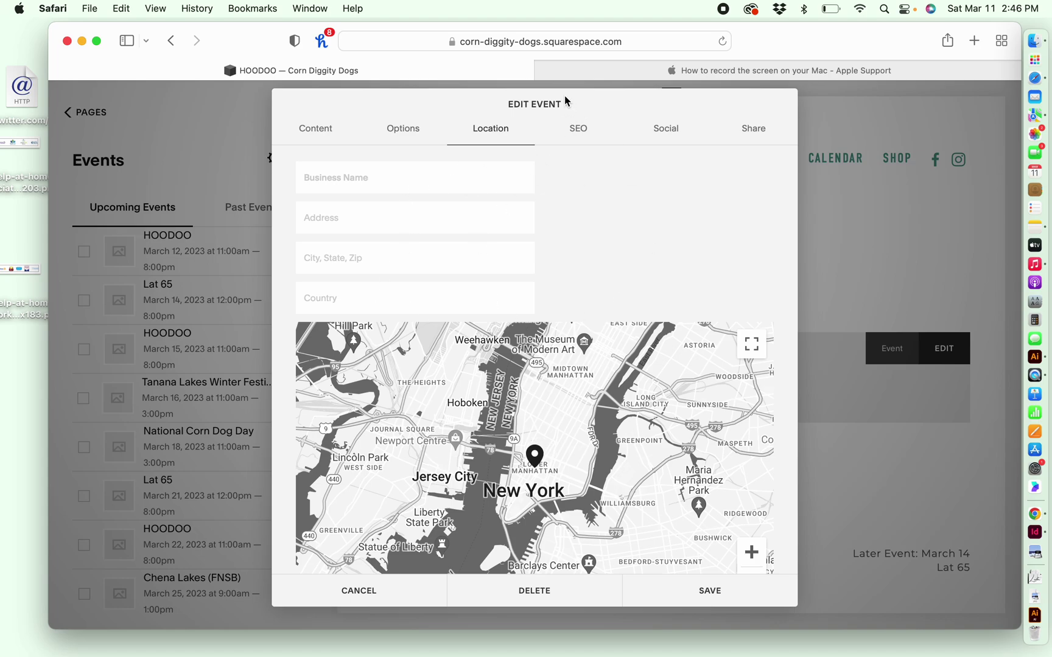
left_click(580, 135)
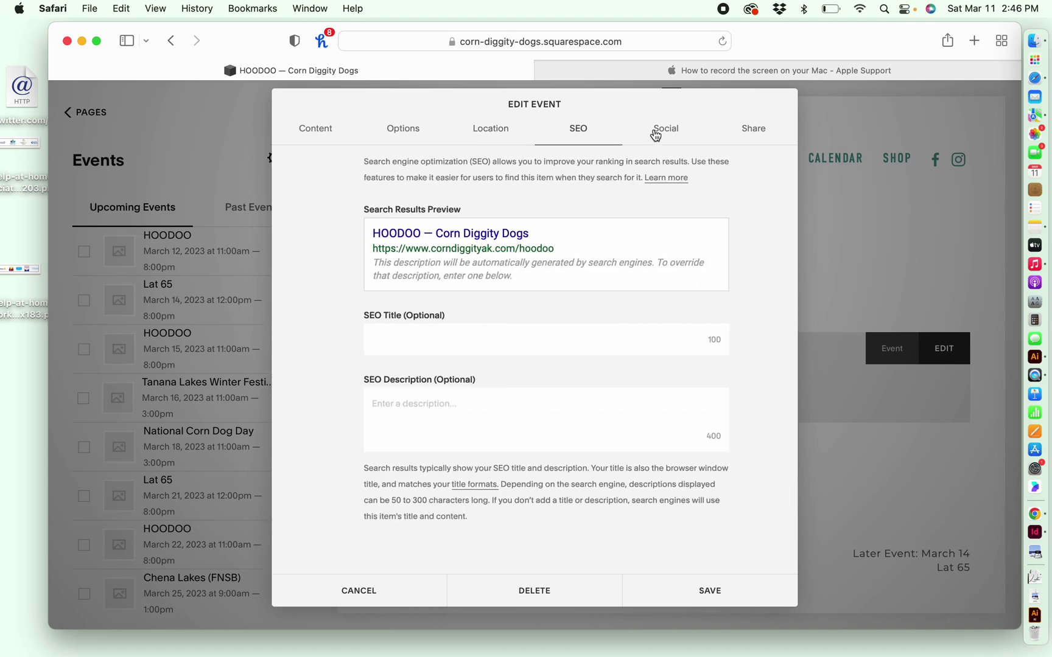
left_click(668, 137)
left_click(745, 138)
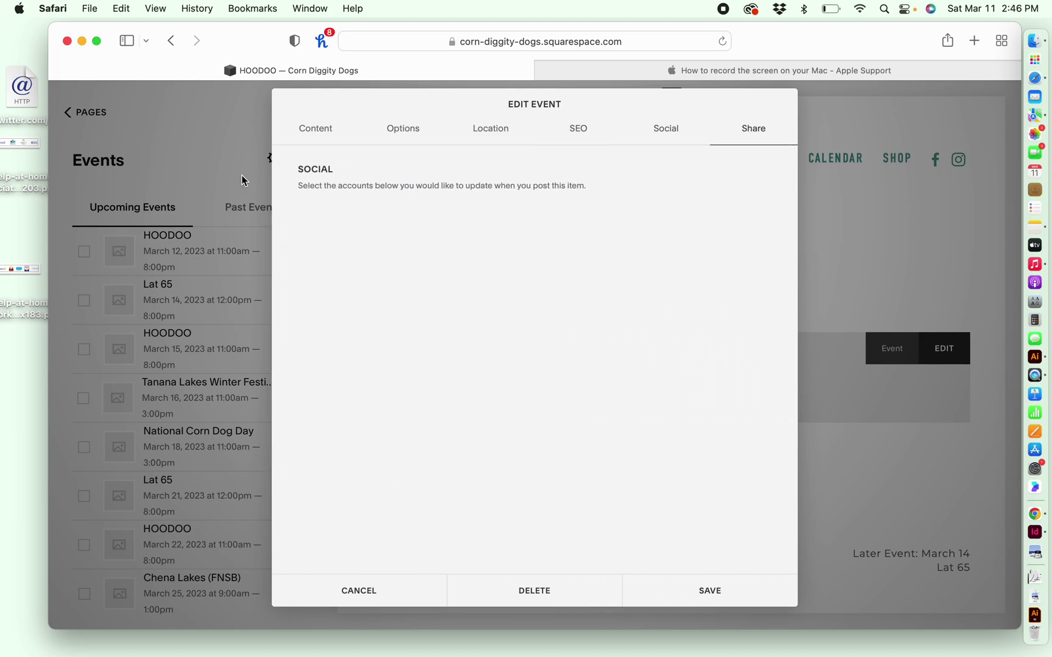
left_click(318, 135)
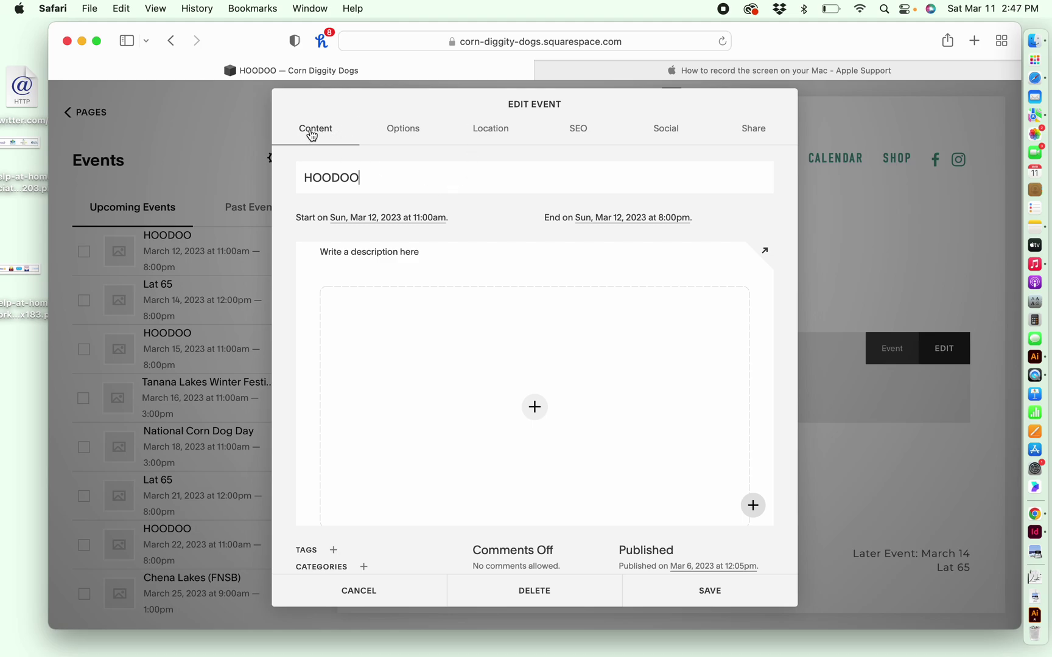
scroll(513, 368, "up", 2)
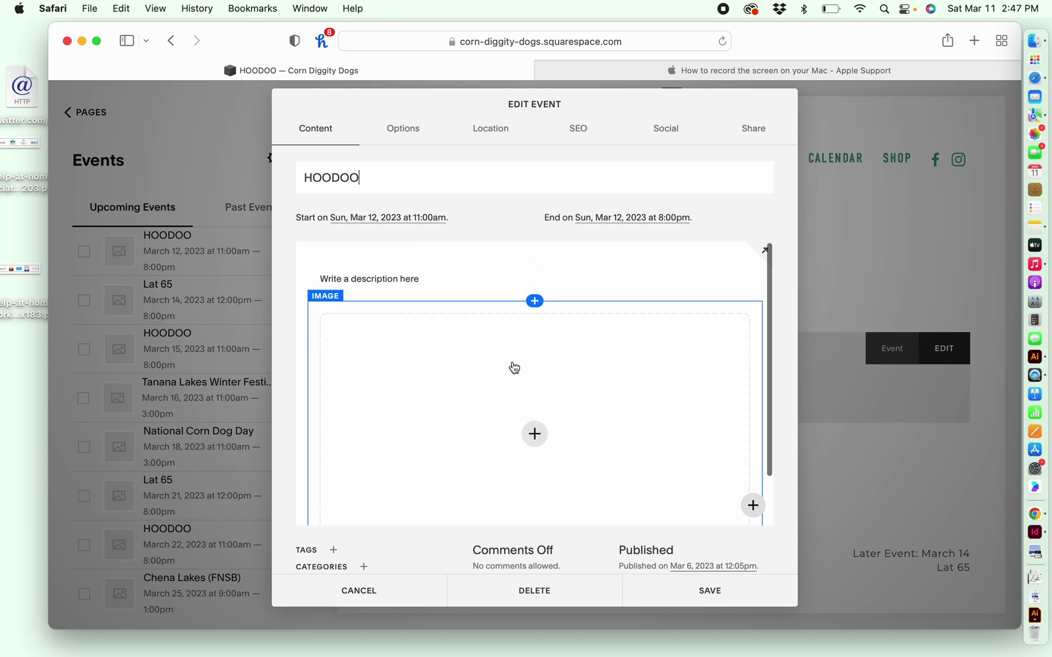
left_click(397, 133)
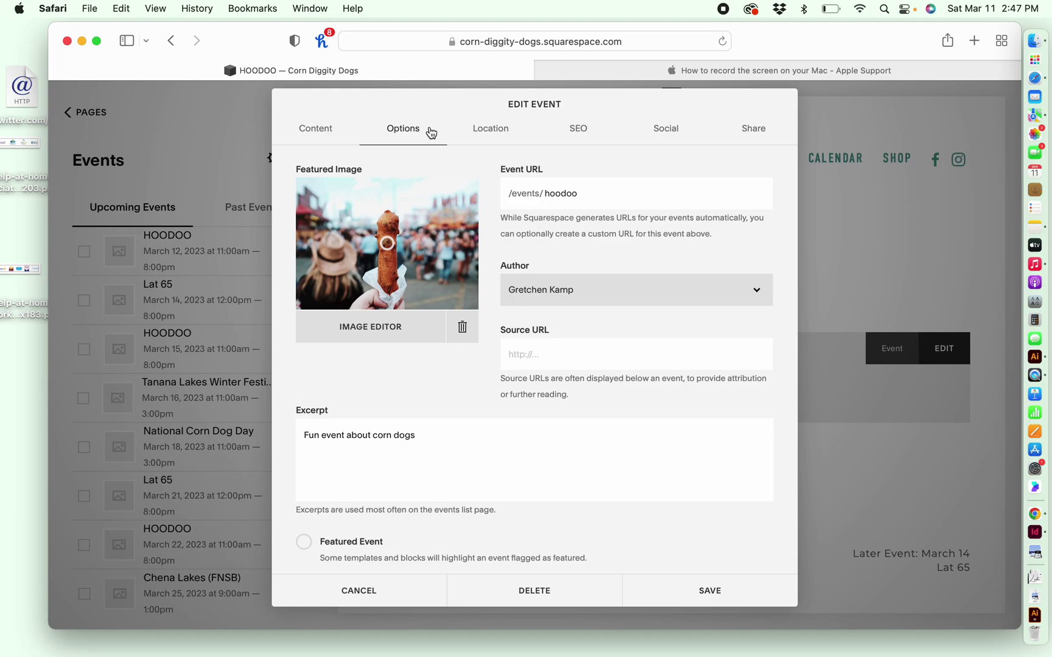
left_click(700, 592)
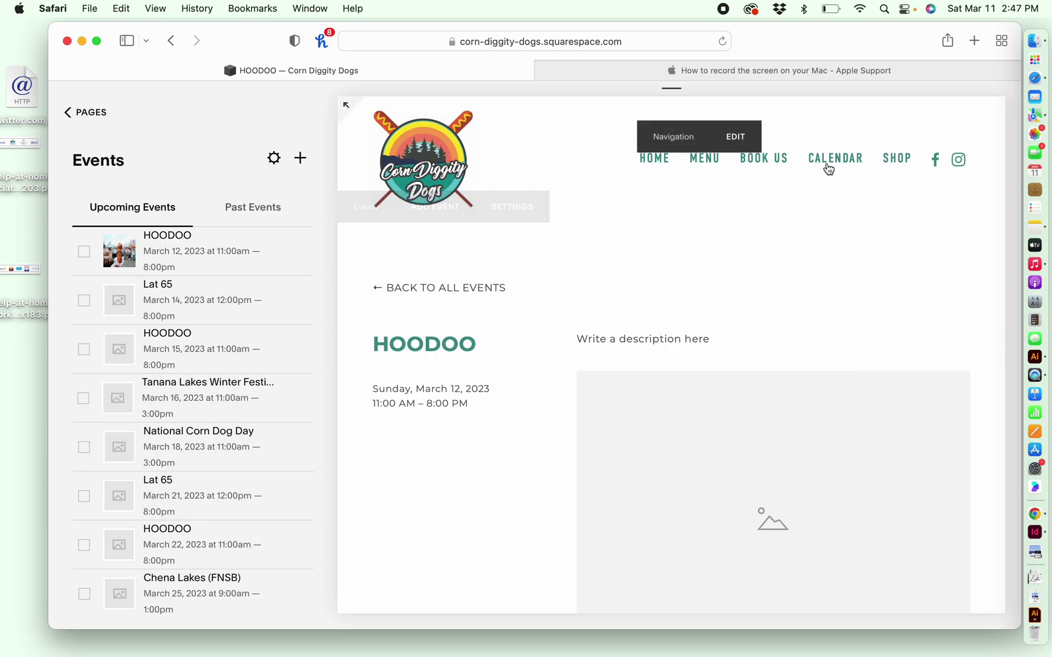
- Open the Calendar page and scroll to the corn-dog image on HOODOO's March 12 date
left_click(830, 163)
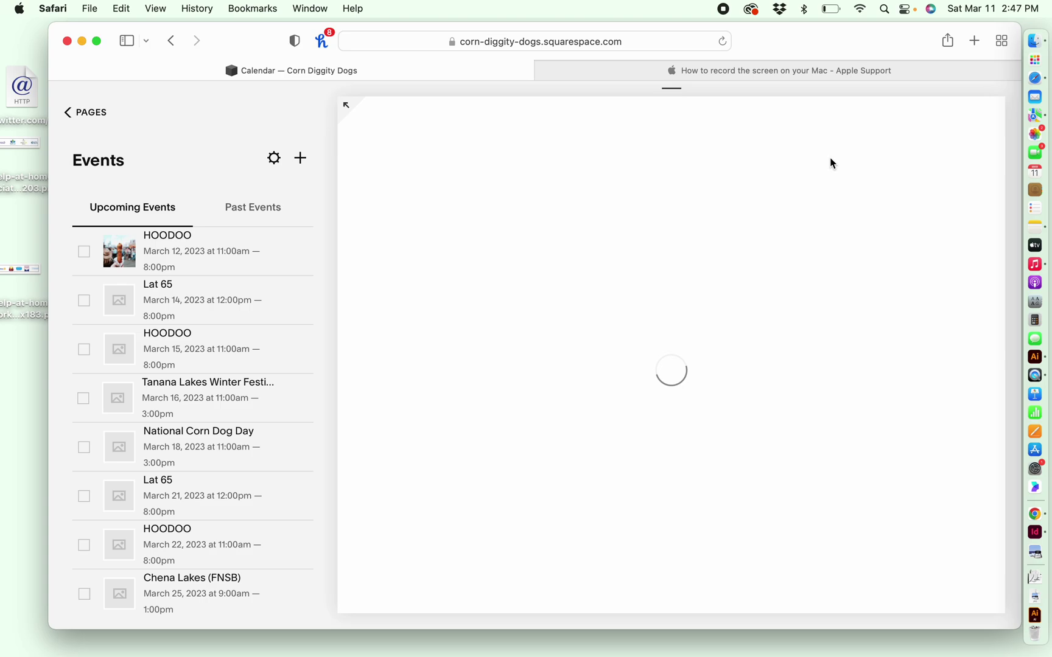
scroll(680, 222, "down", 3)
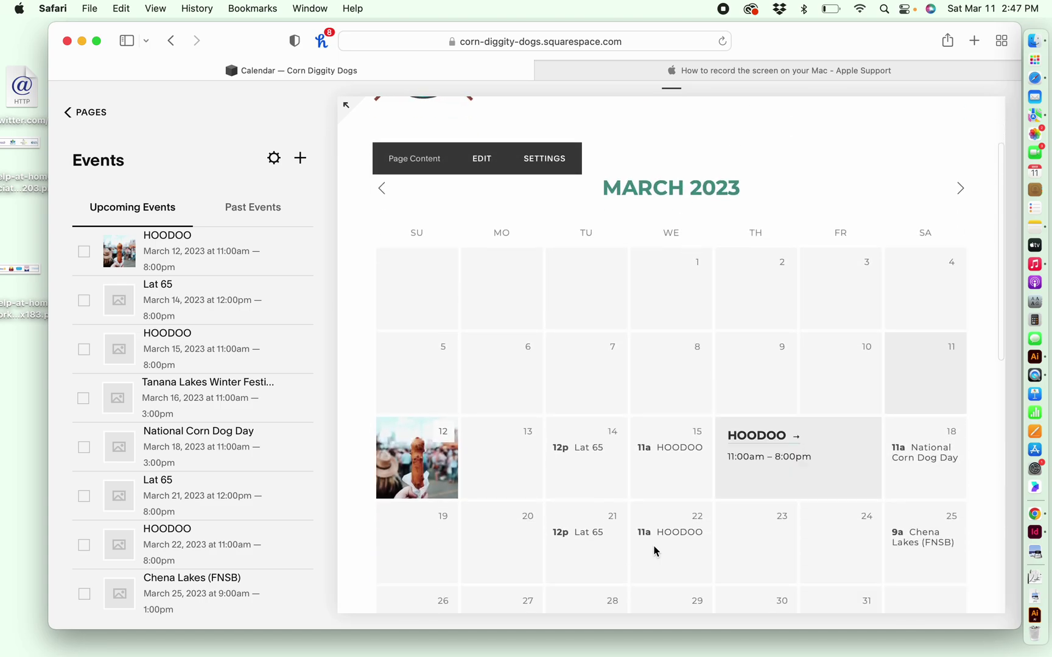
mouse_move(431, 488)
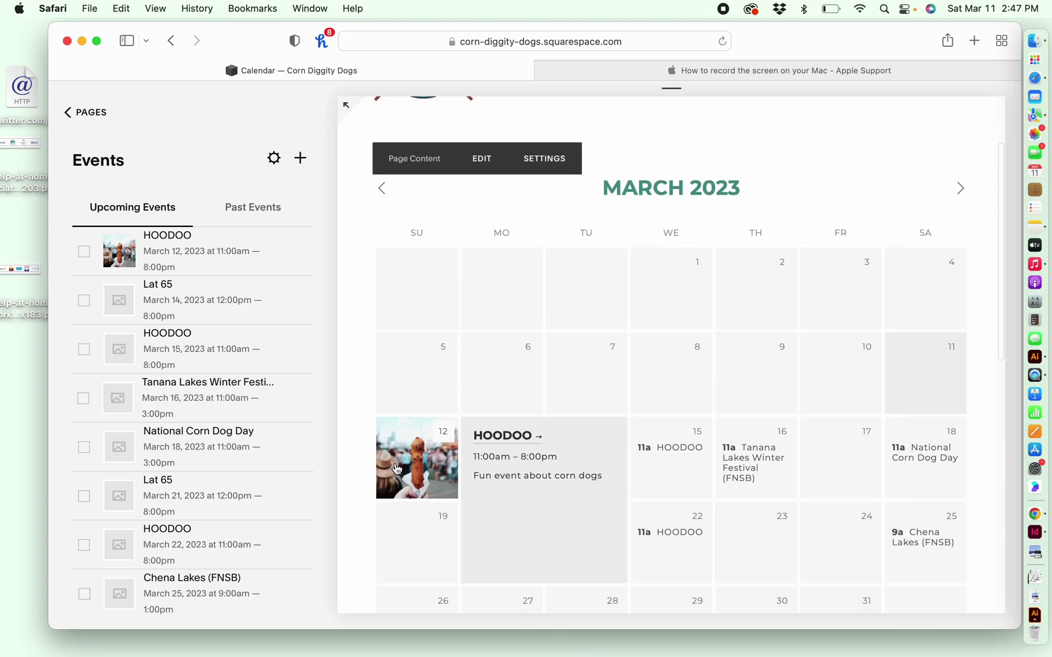
scroll(357, 425, "down", 2)
mouse_move(409, 409)
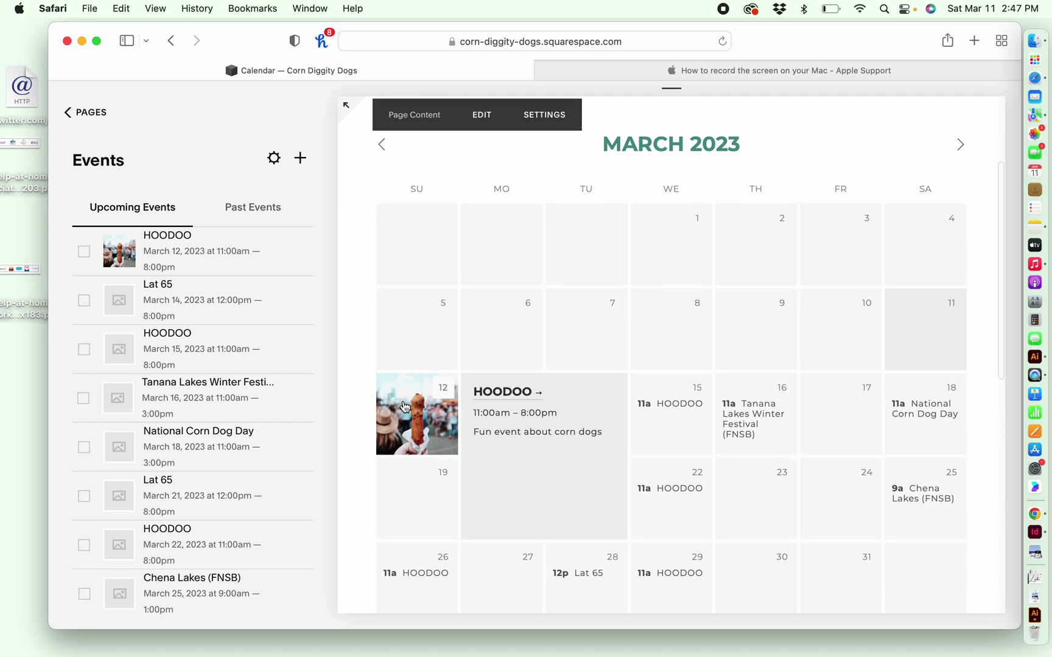
scroll(356, 393, "down", 2)
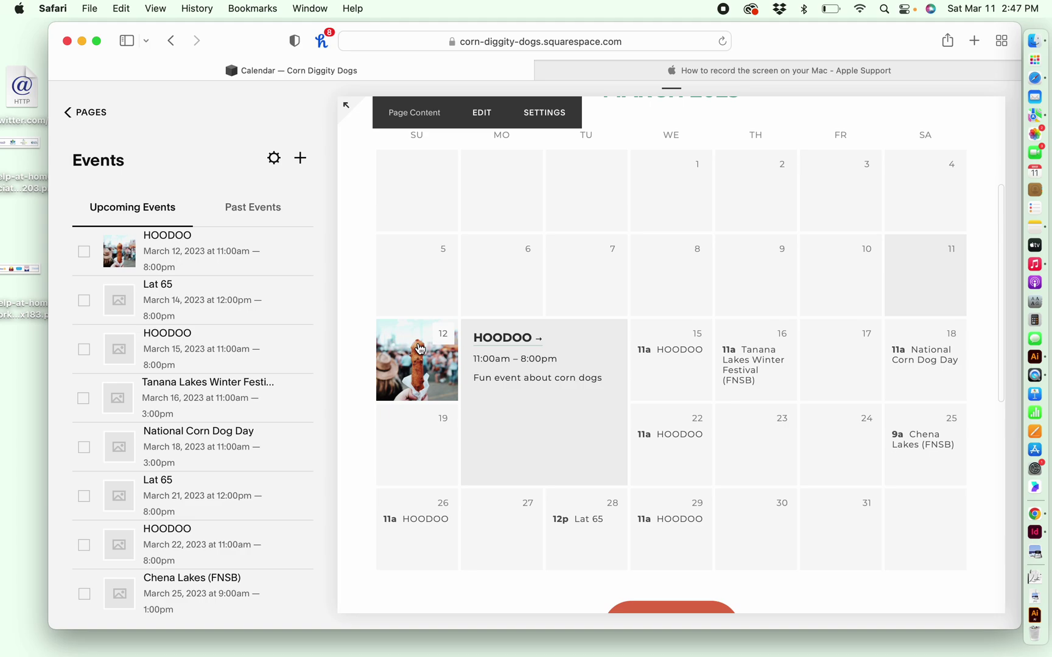
scroll(364, 388, "up", 1)
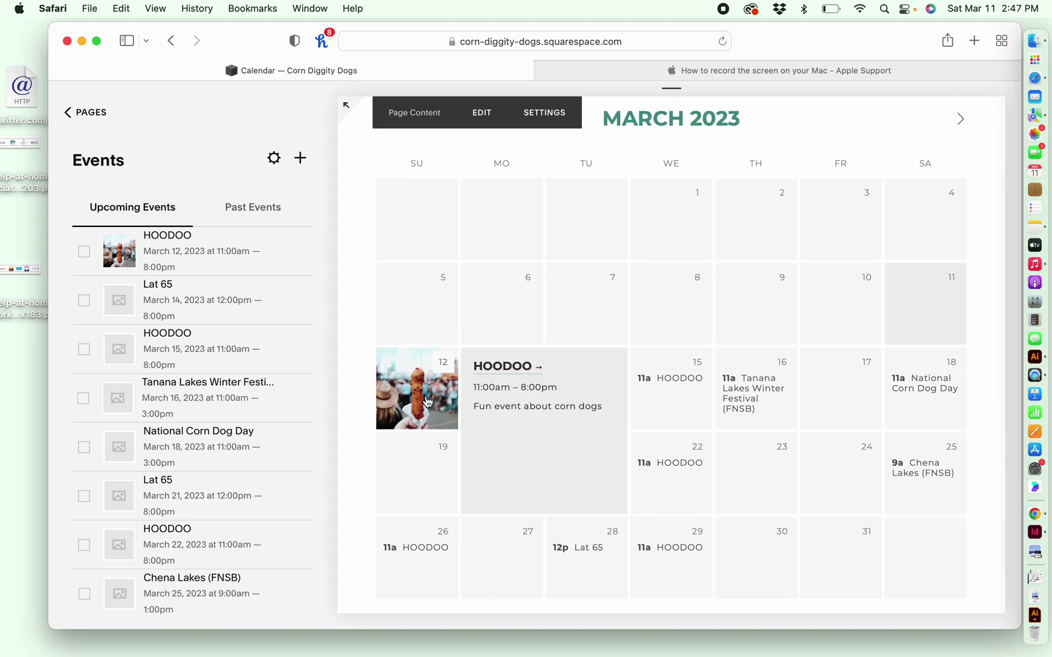
mouse_move(408, 379)
- Switch the events list to Past Events, then back to Upcoming Events
scroll(192, 268, "down", 4)
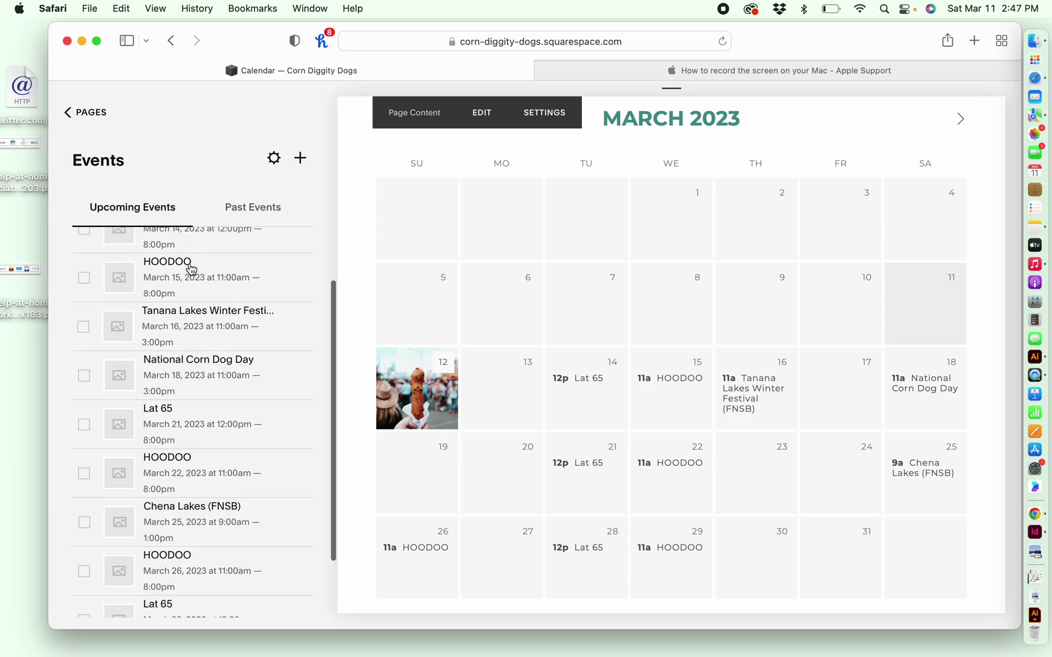
scroll(212, 353, "up", 4)
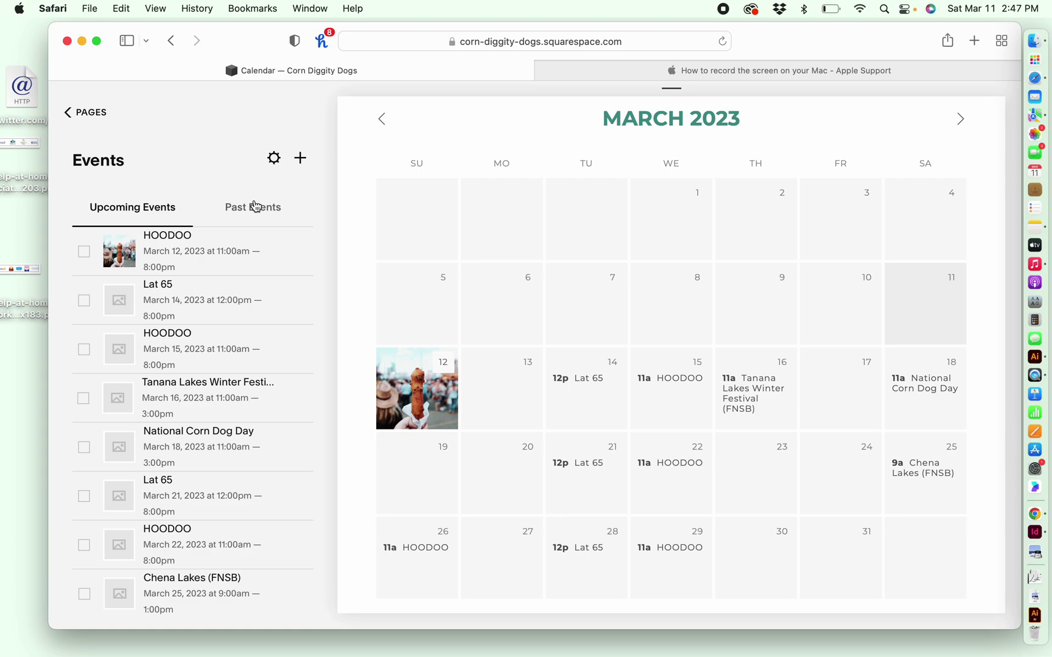
left_click(253, 210)
left_click(133, 209)
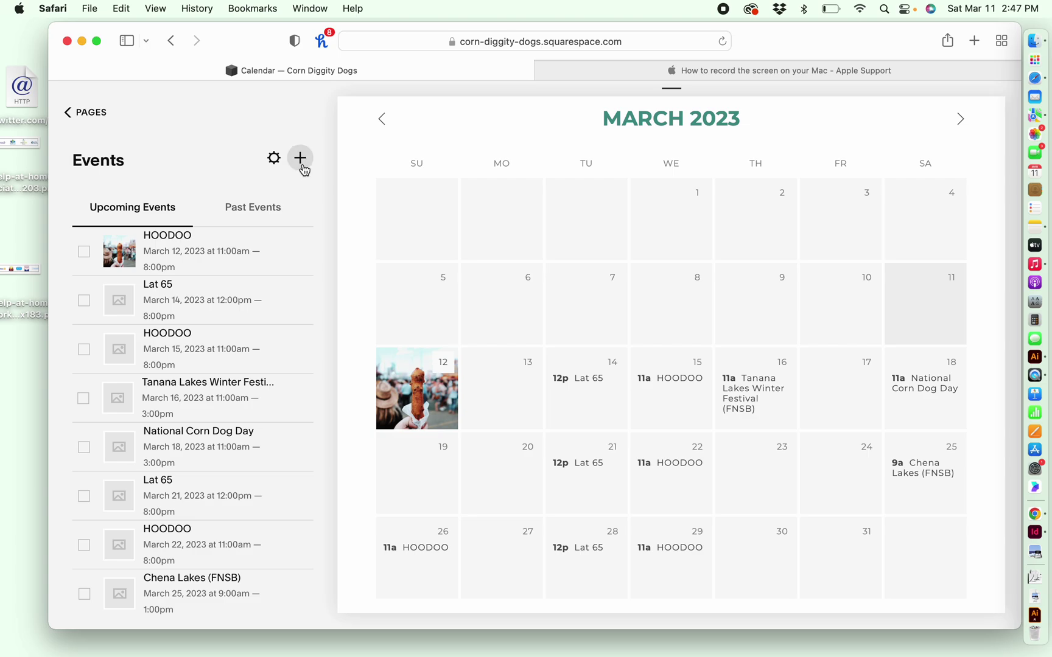
- Add a new event titled 'New Event 1', keeping the March 11, 12:00–1:00pm date
left_click(300, 159)
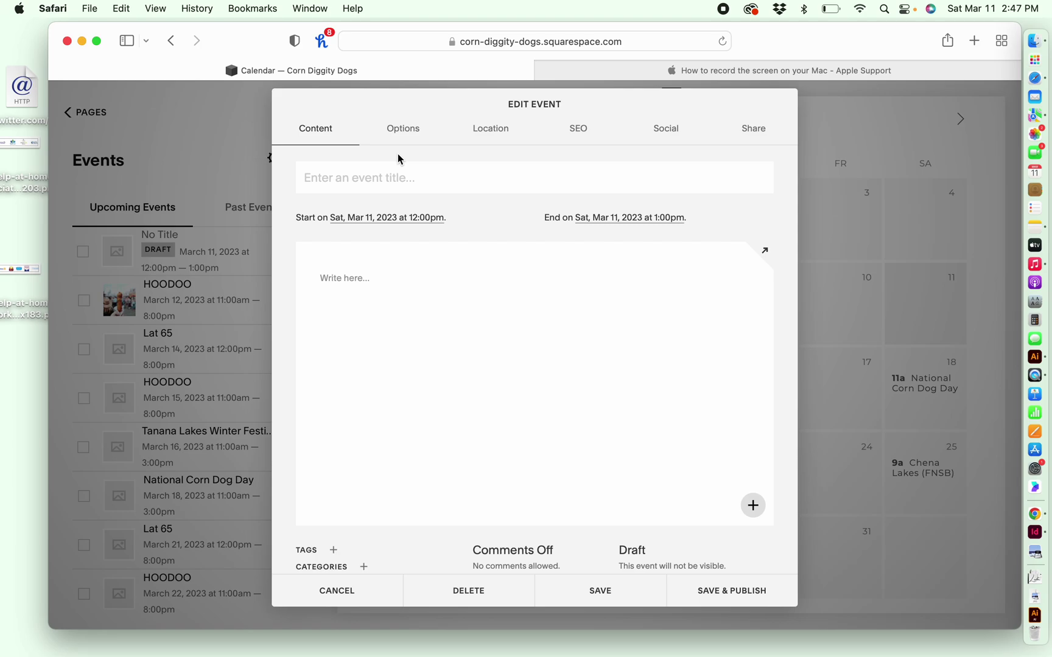
type("New Event 1")
left_click(408, 224)
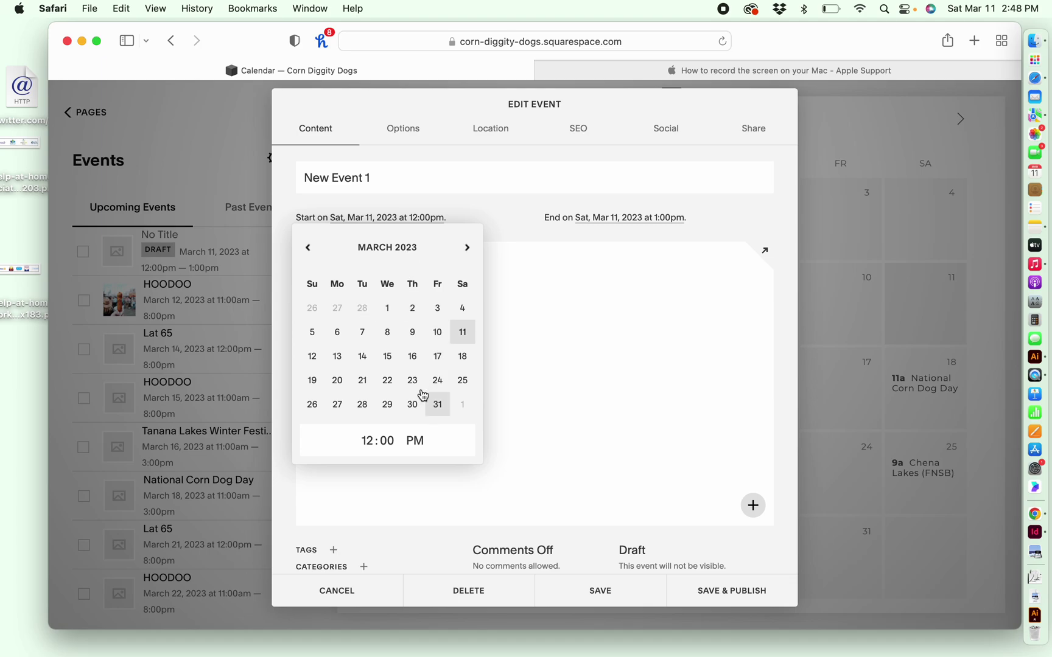
left_click(496, 221)
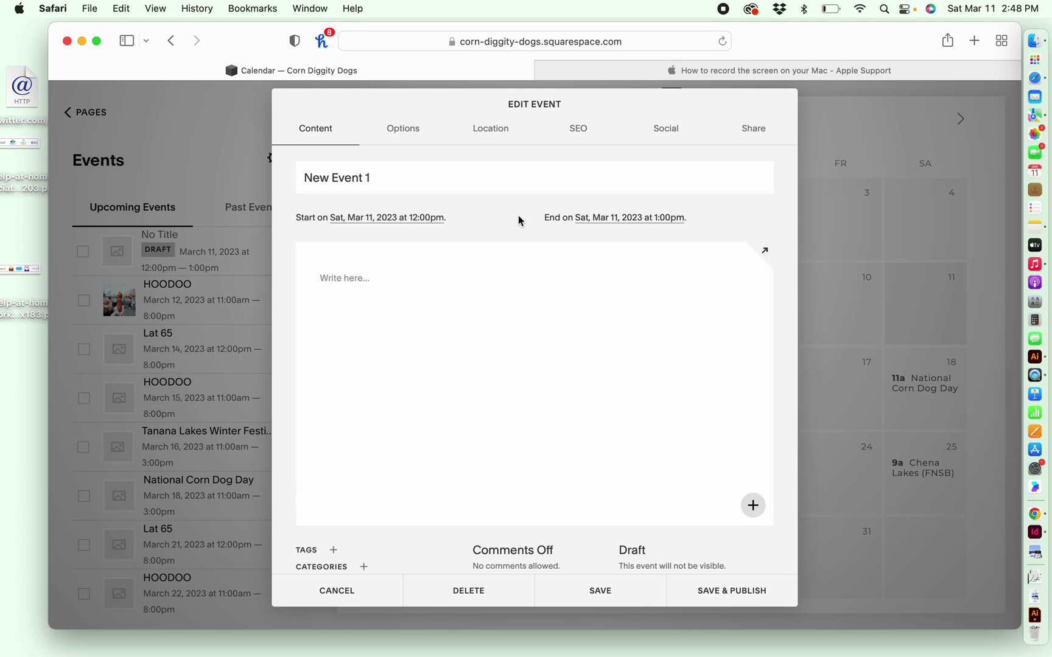
- Write 'Description of event..' as the new event's description
mouse_move(535, 259)
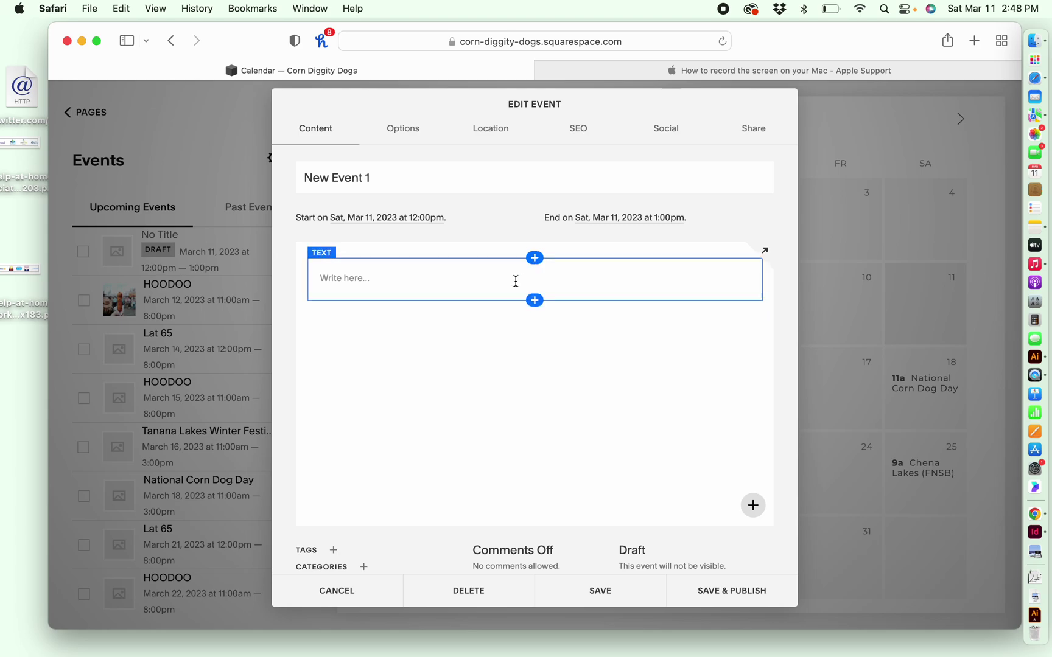
left_click(515, 279)
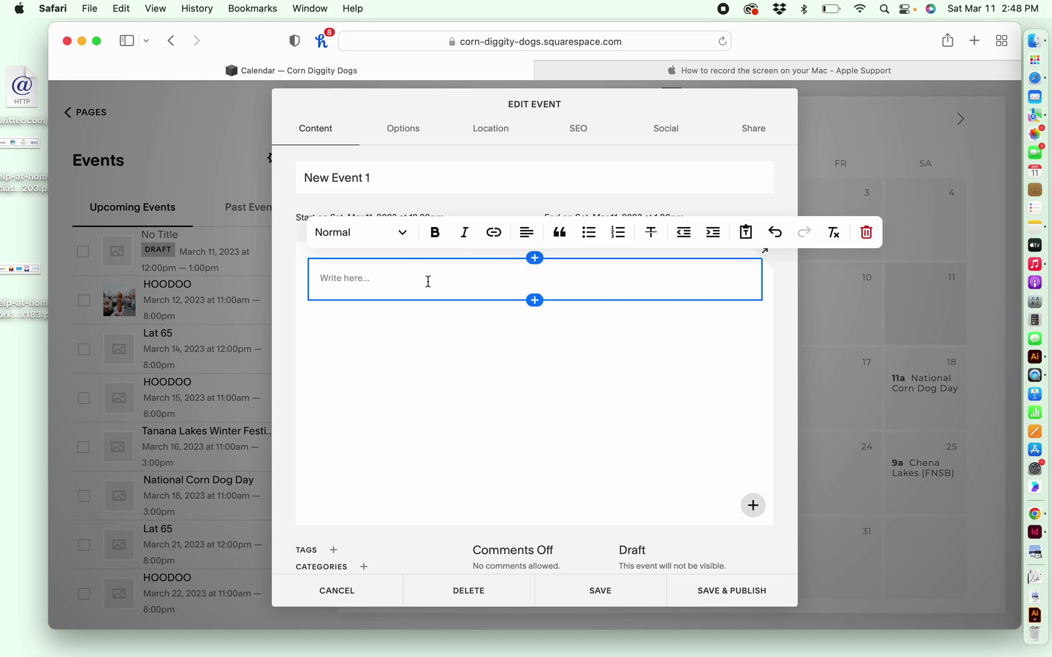
mouse_move(536, 259)
type("Description of event..")
- Replace New Event 1's auto-generated URL slug with a new typed slug
left_click(407, 139)
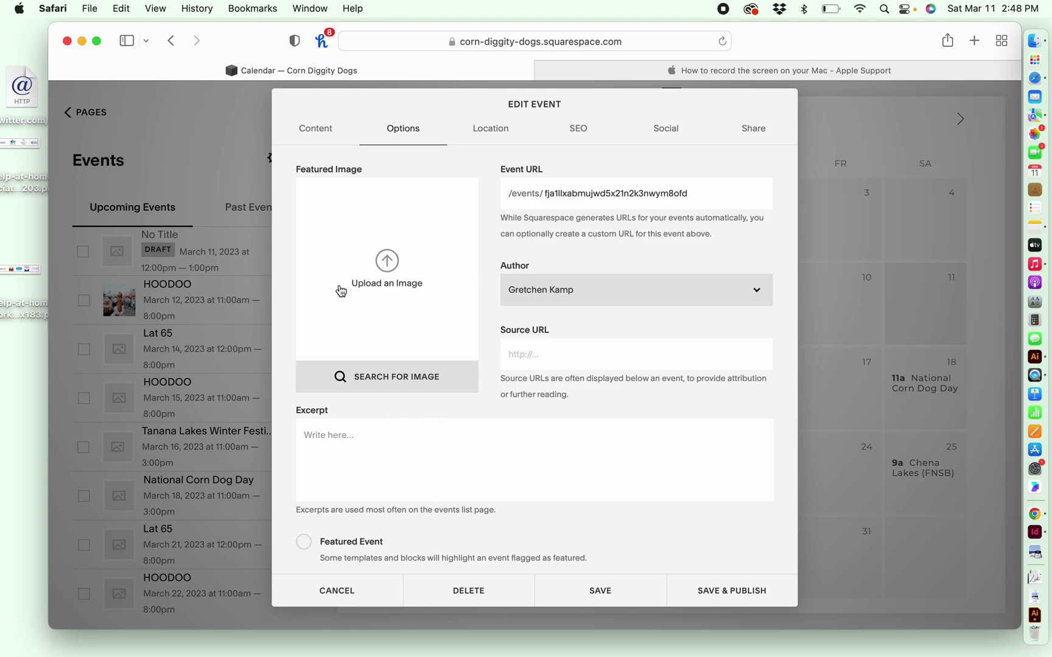
double_click(598, 195)
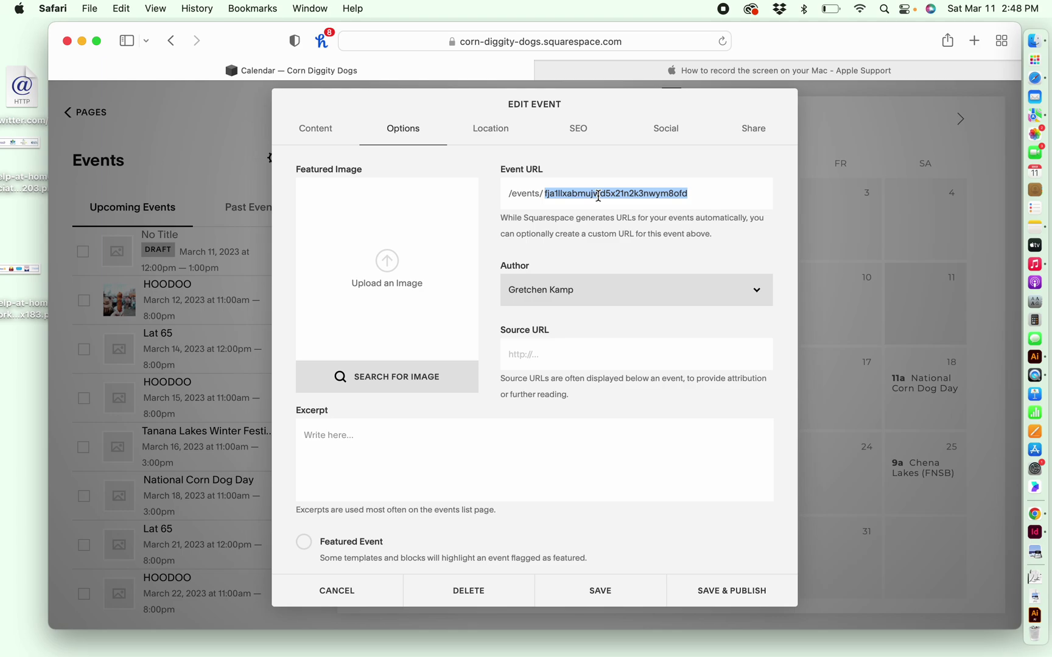
type("corndog-event-1")
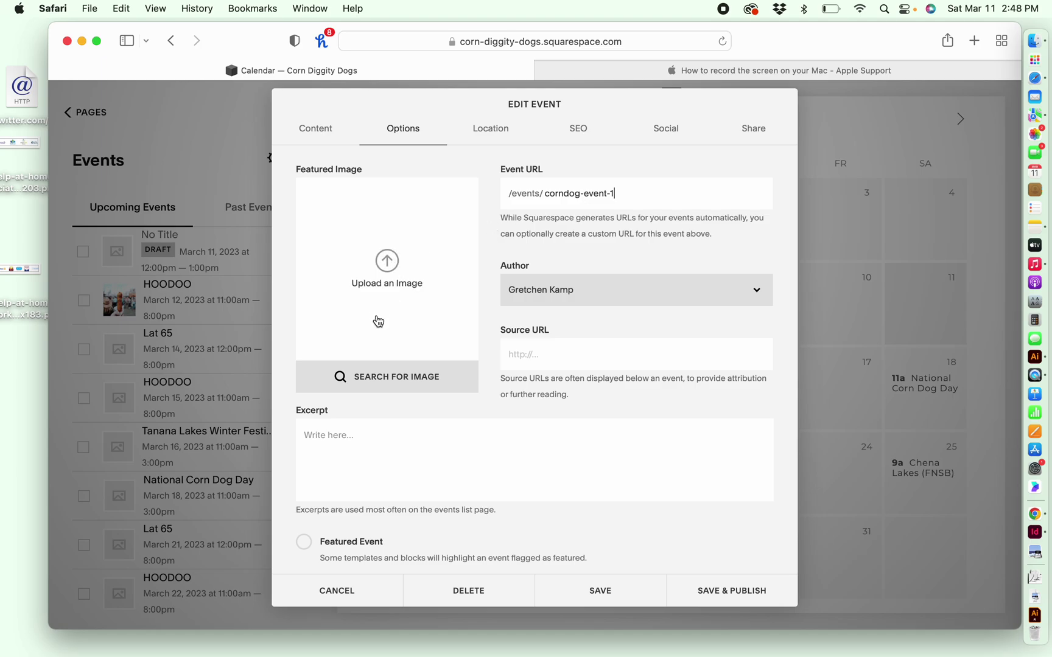
- Enter the excerpt 'Super fun corn dog event!' without a featured image, and select it for copying
left_click(375, 443)
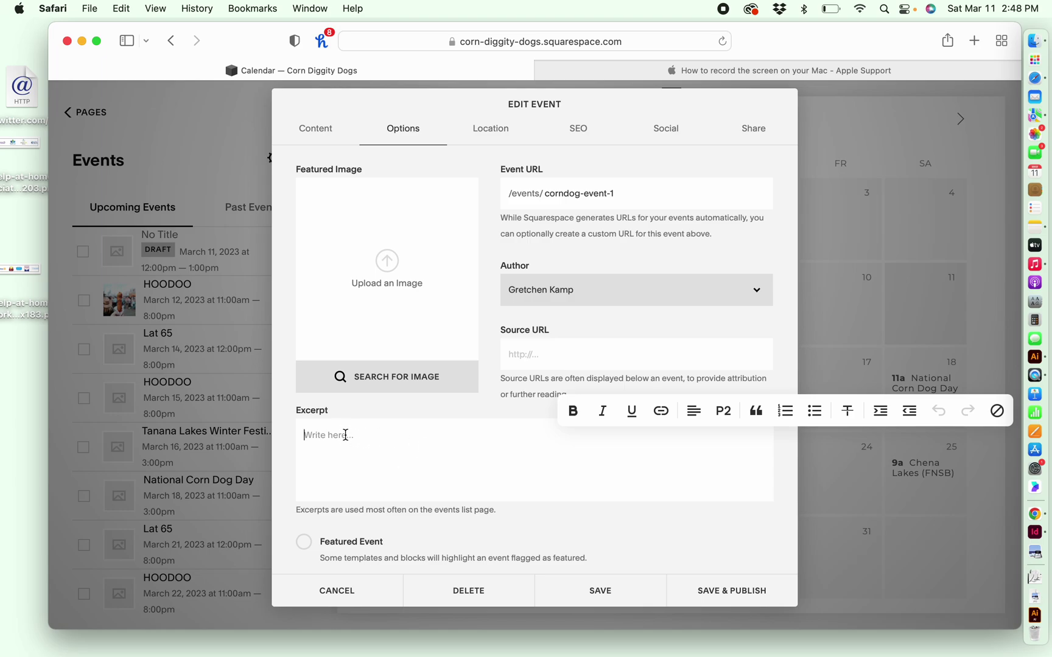
left_click(368, 377)
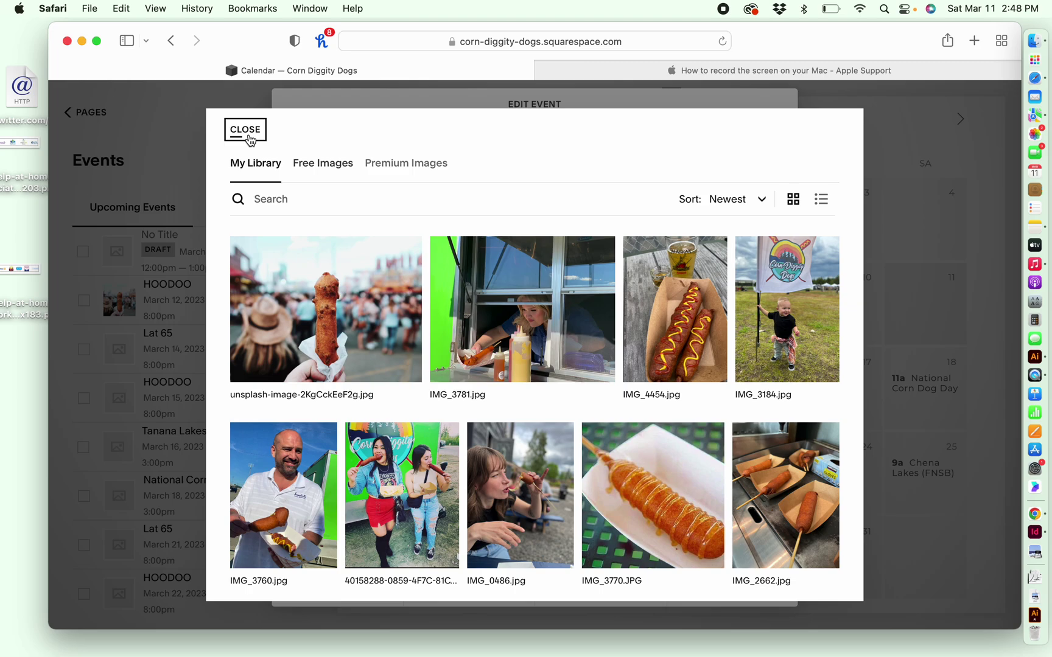
left_click(250, 139)
left_click(386, 445)
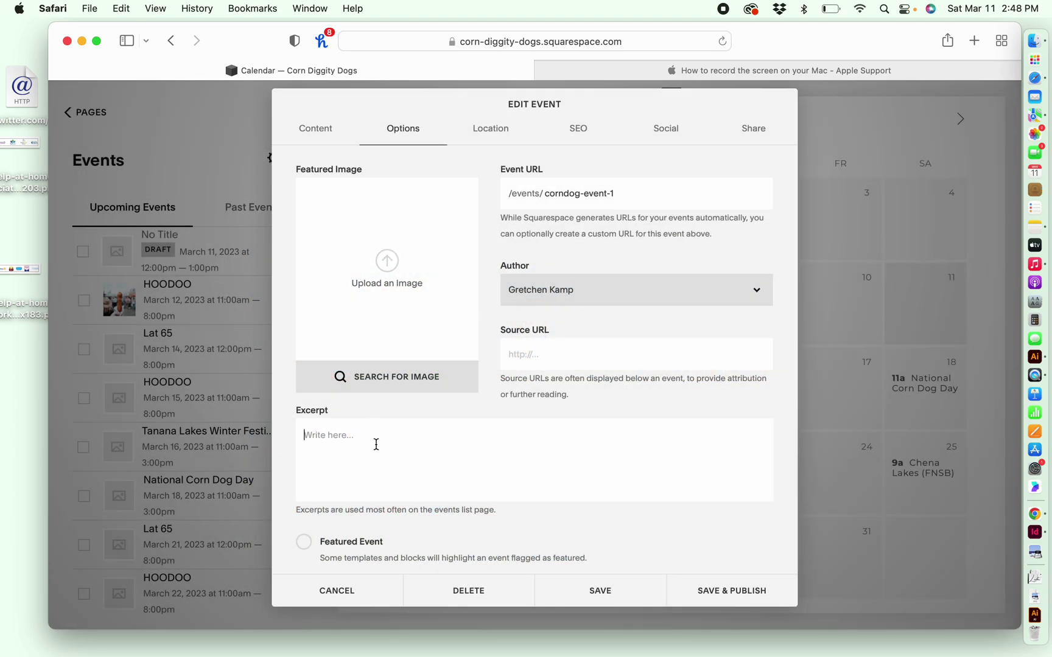
type("Super fun corn dog event!")
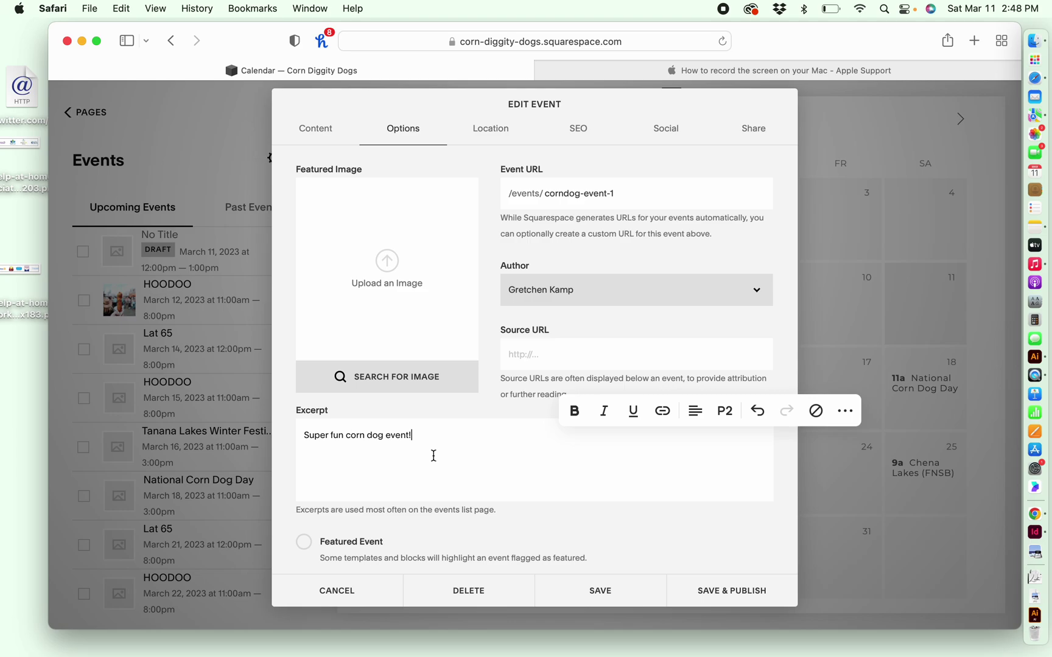
left_click_drag(433, 456, 252, 437)
key("super+c")
- Replace the event description with the pasted text 'Super fun corn dog event!'
left_click(313, 128)
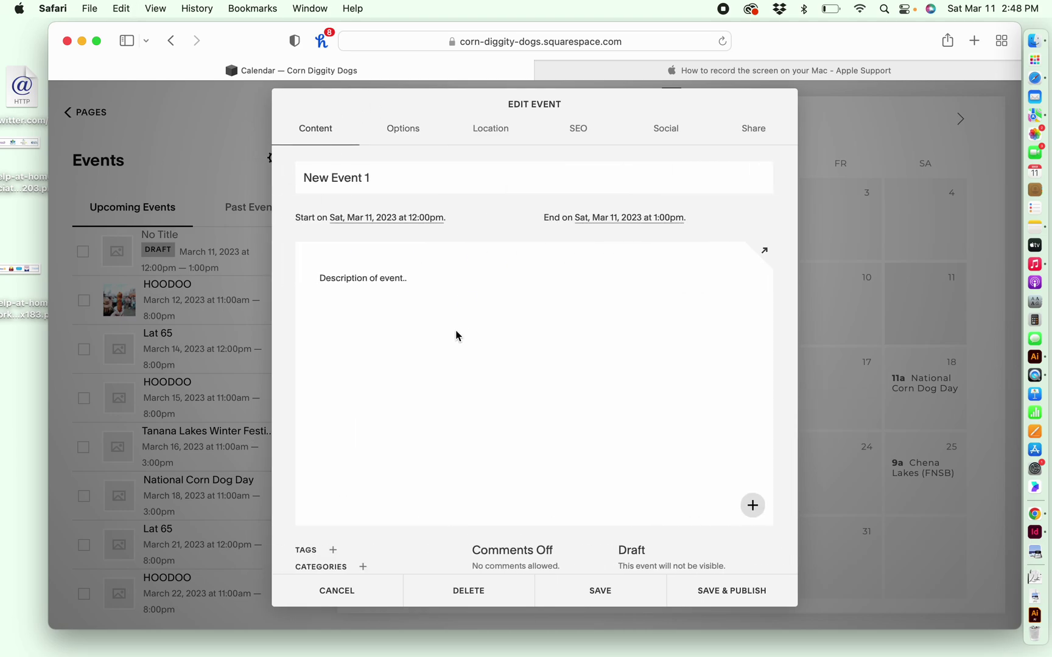
triple_click(375, 280)
key("super+v")
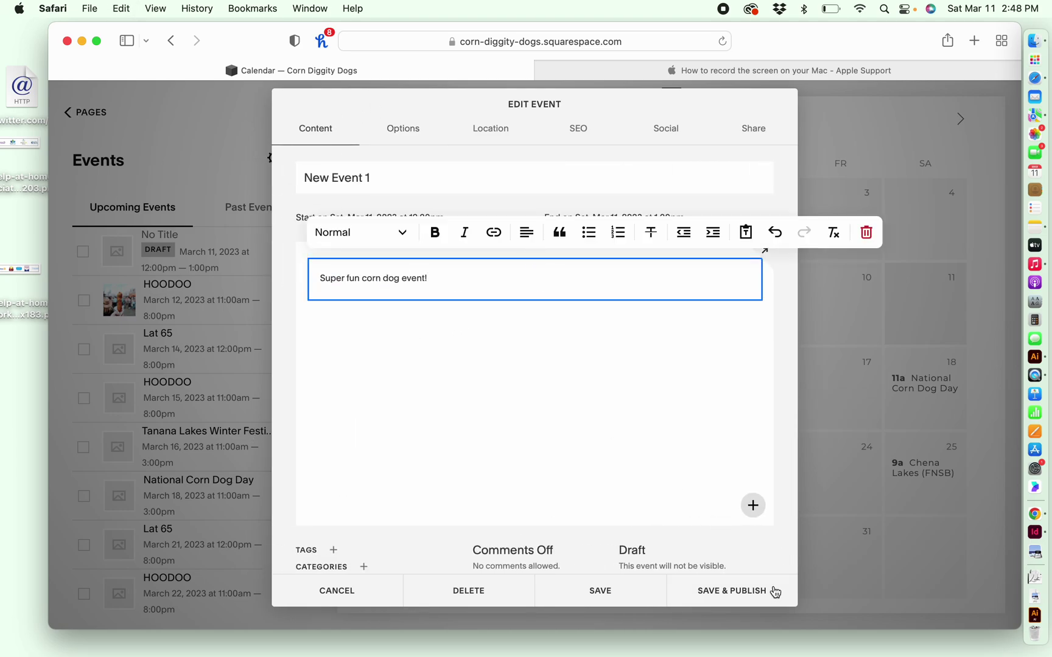
scroll(691, 557, "down", 1)
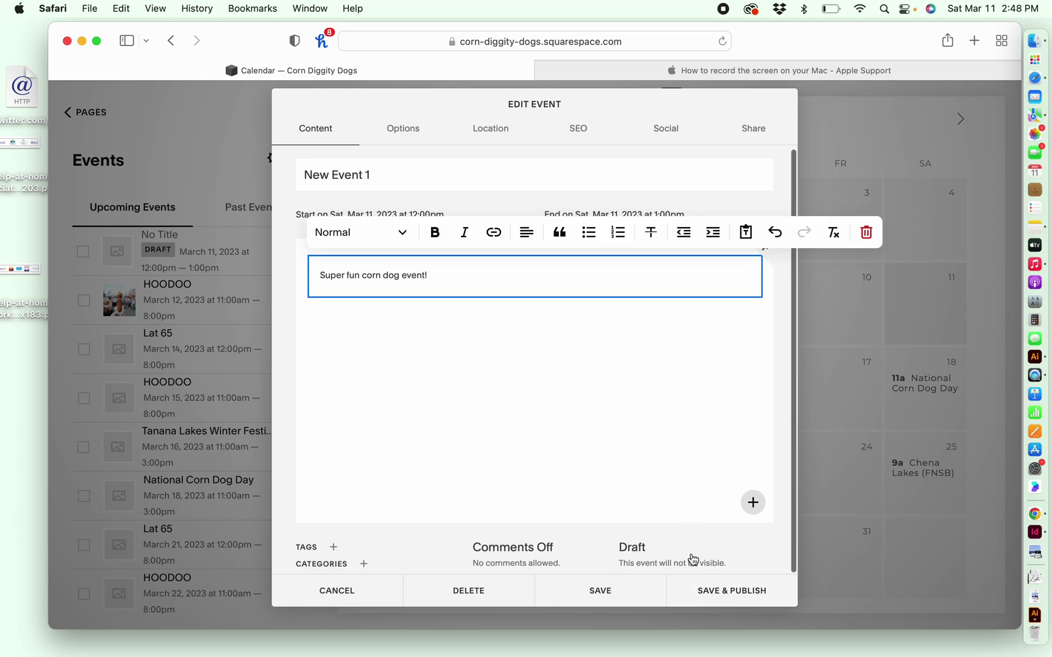
- Turn comments on and change the event status from Draft to Published
left_click(531, 557)
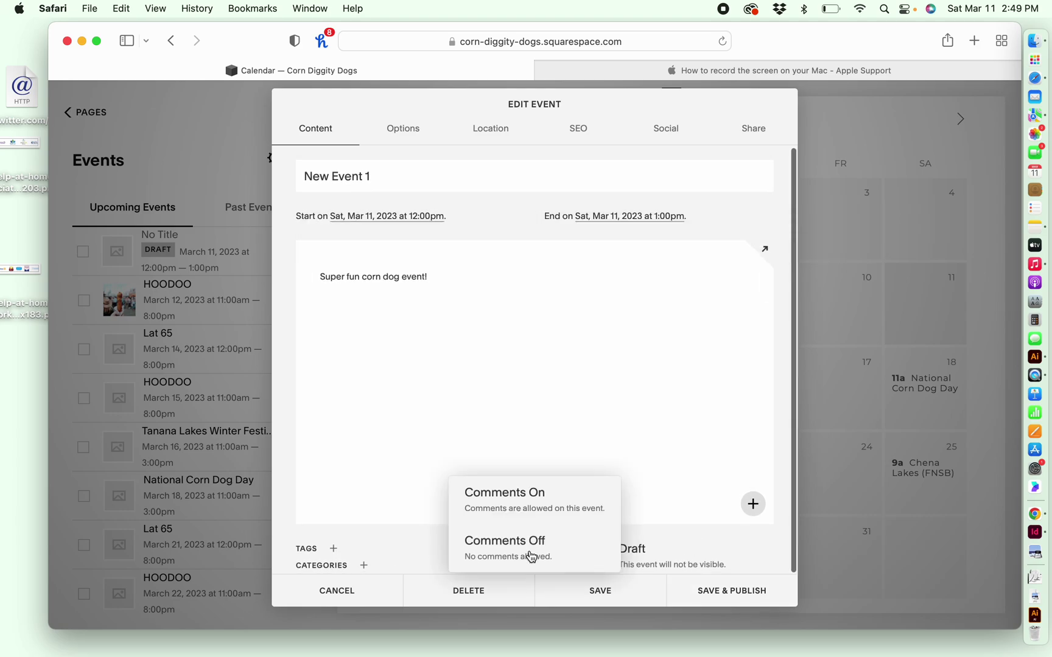
left_click(526, 510)
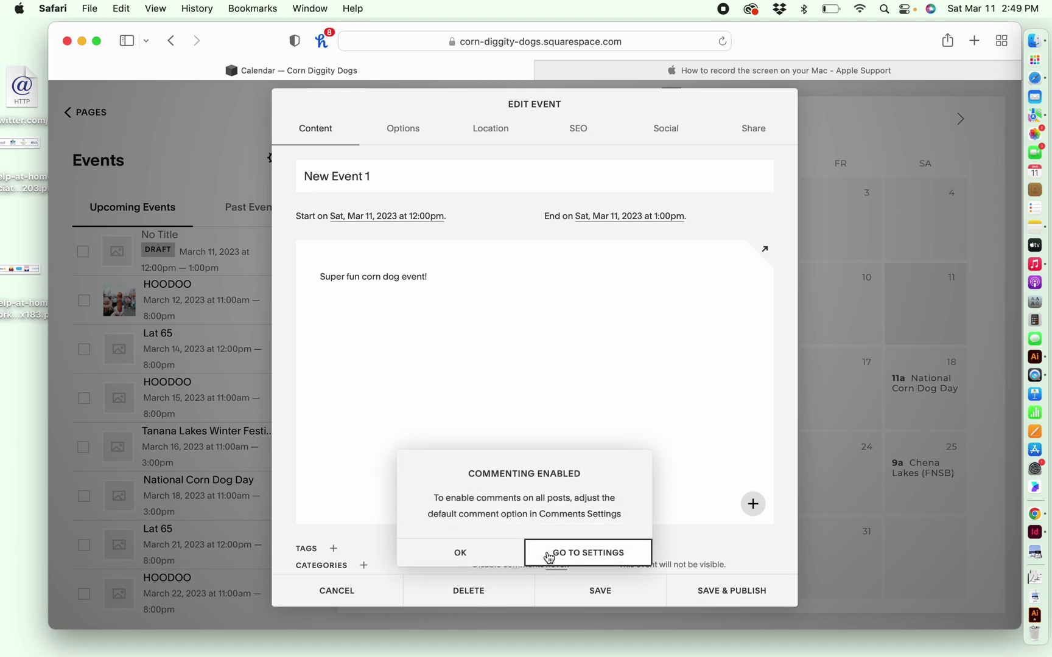
left_click(462, 554)
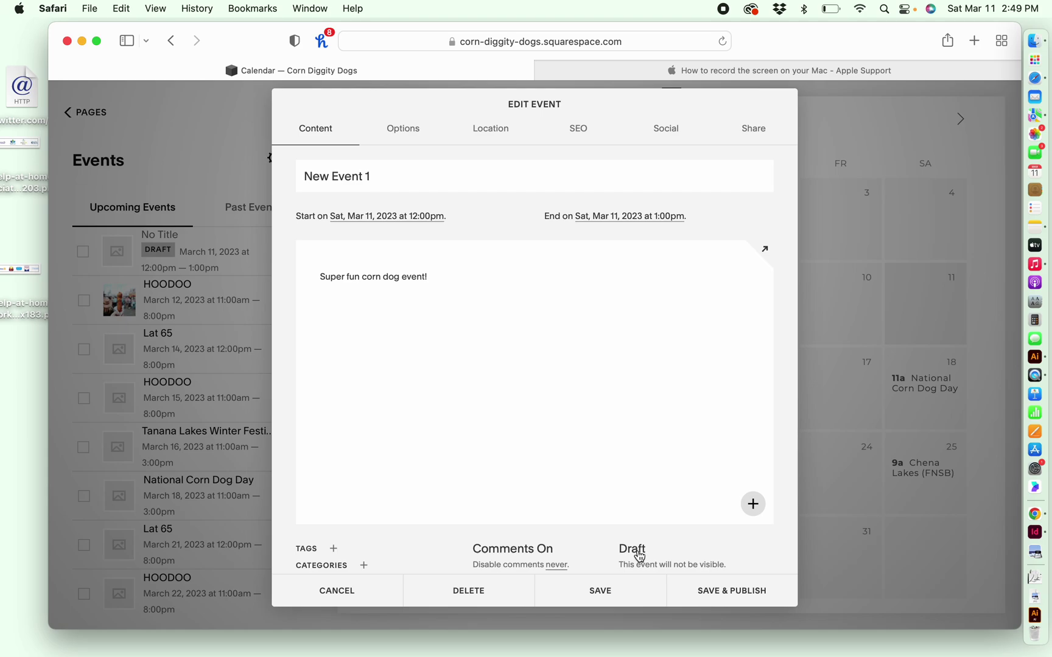
left_click(639, 557)
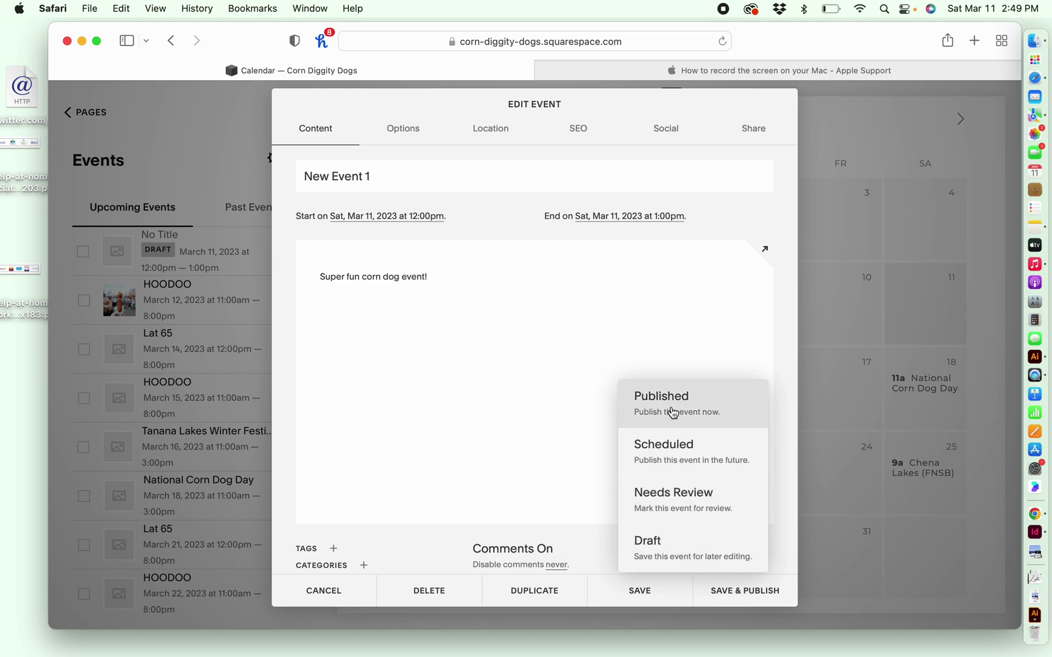
left_click(661, 552)
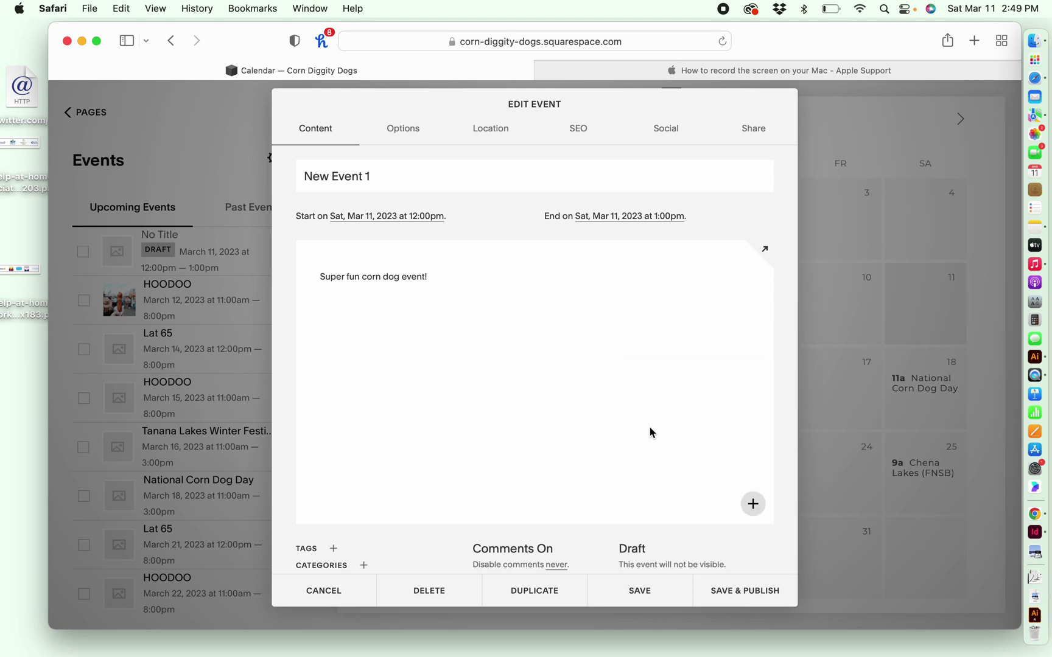
left_click(633, 548)
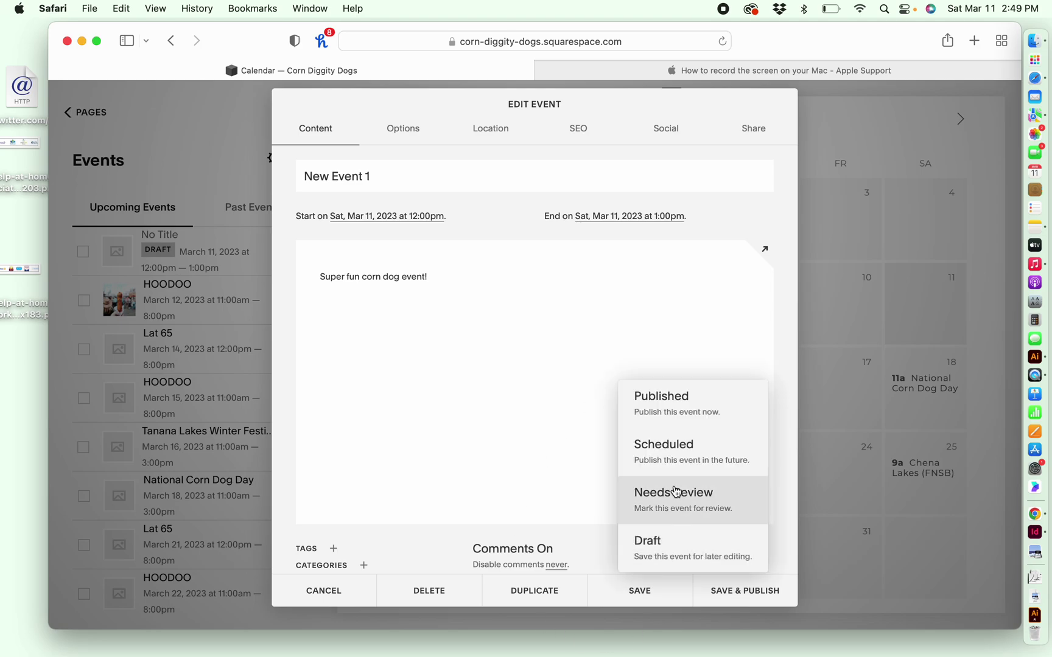
left_click(676, 402)
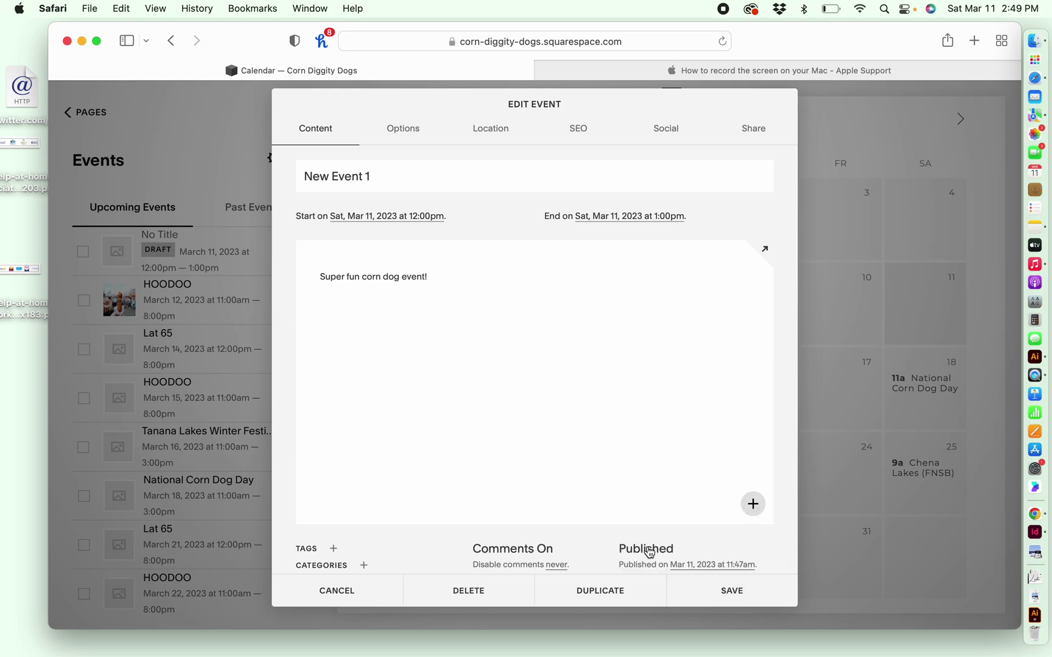
- Save New Event 1, confirm it shows at 12p on March 11, and return to Pages
left_click(733, 591)
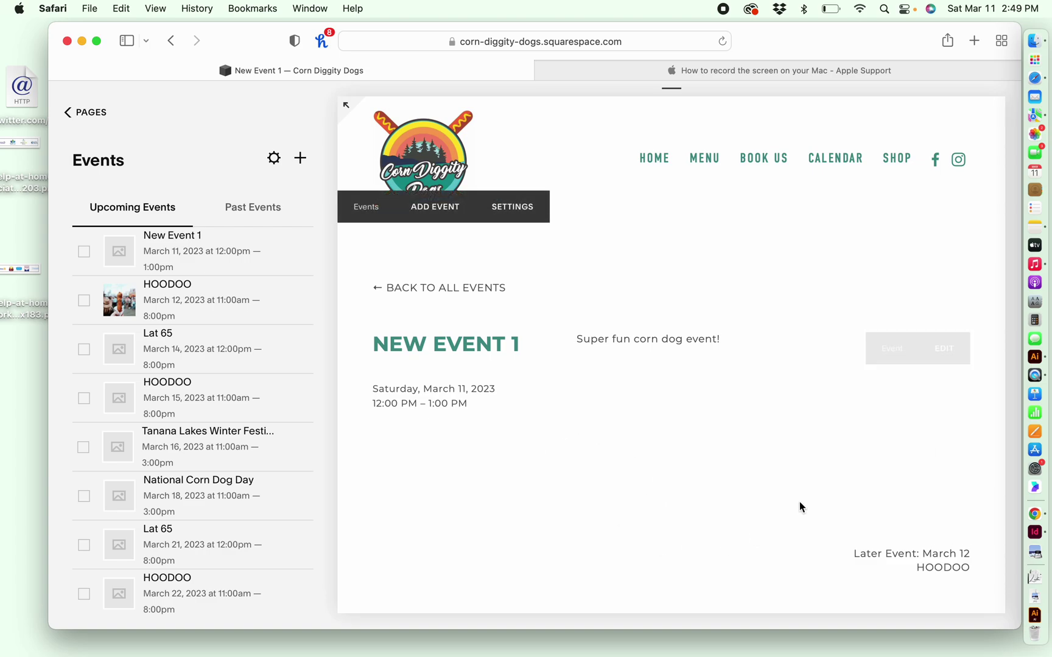
left_click(828, 163)
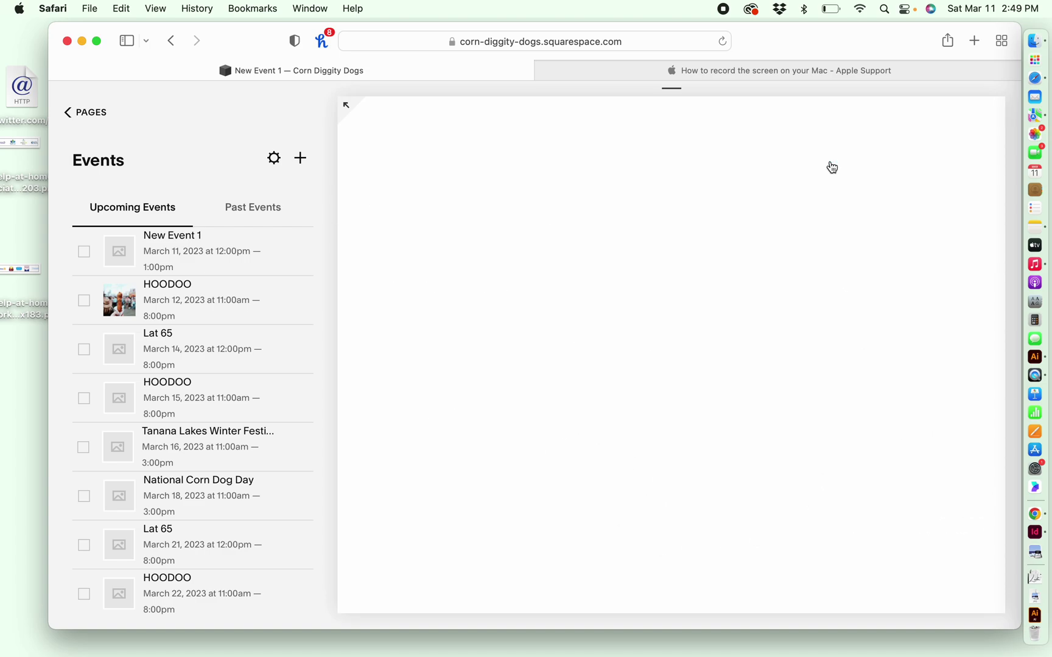
scroll(822, 242, "down", 3)
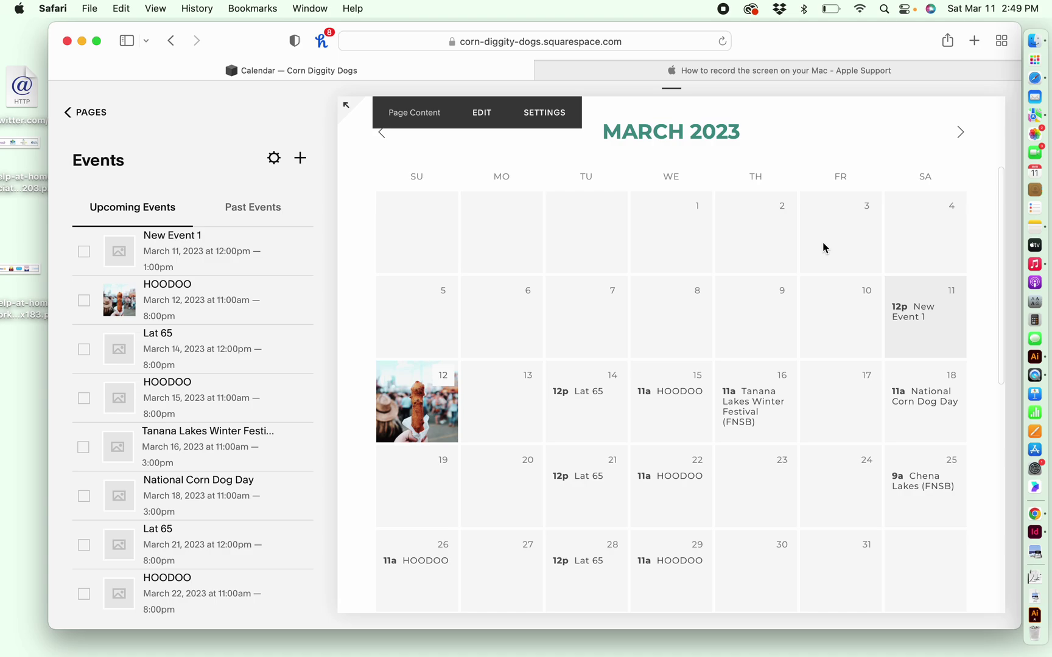
mouse_move(927, 327)
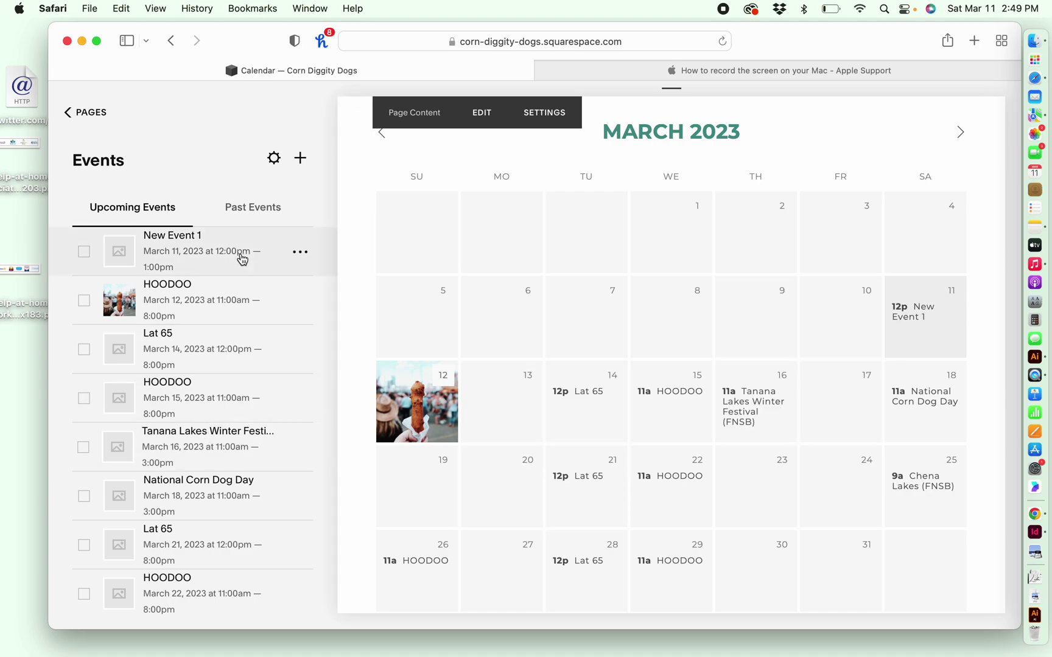
scroll(241, 259, "down", 5)
scroll(259, 434, "up", 5)
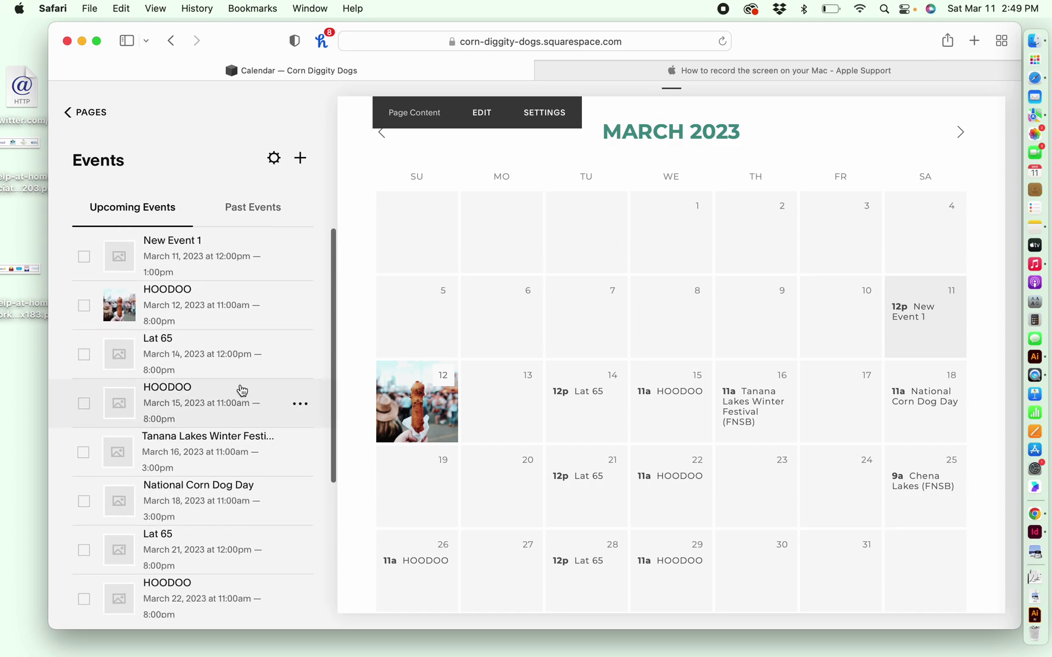
left_click(96, 120)
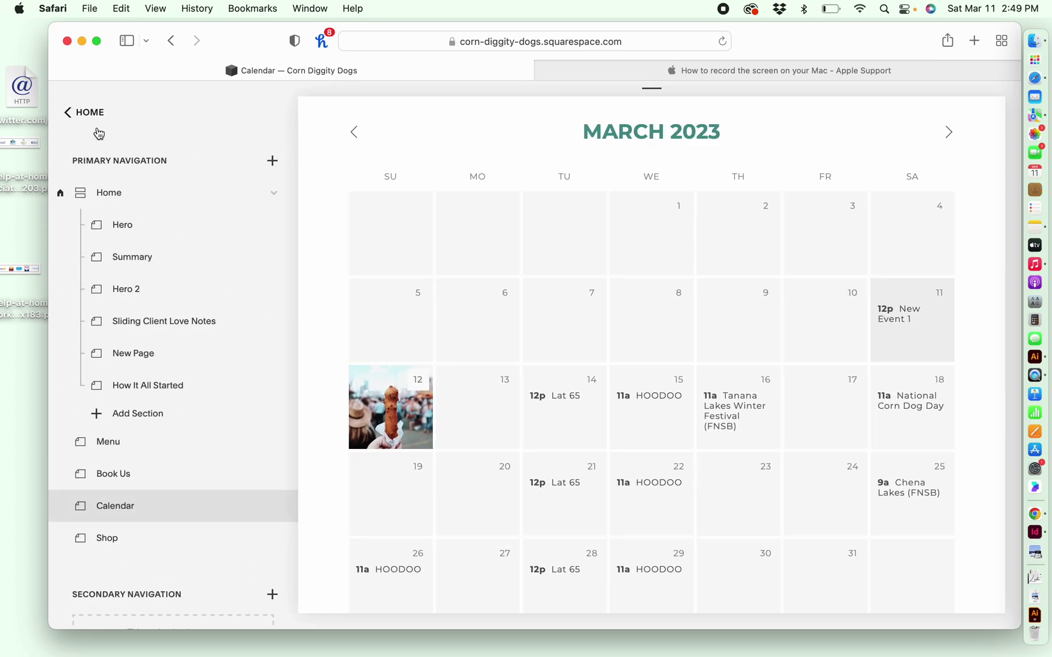
- Preview the Not Linked Events page to confirm New Event 1 (March 11) appears above HOODOO
left_click(97, 117)
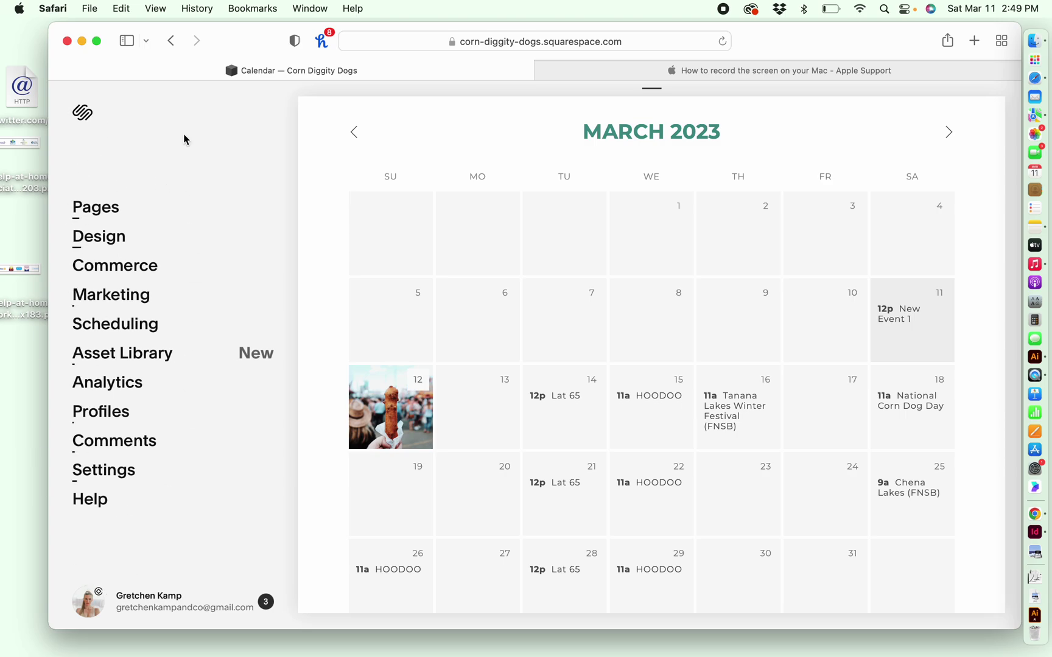
left_click(114, 211)
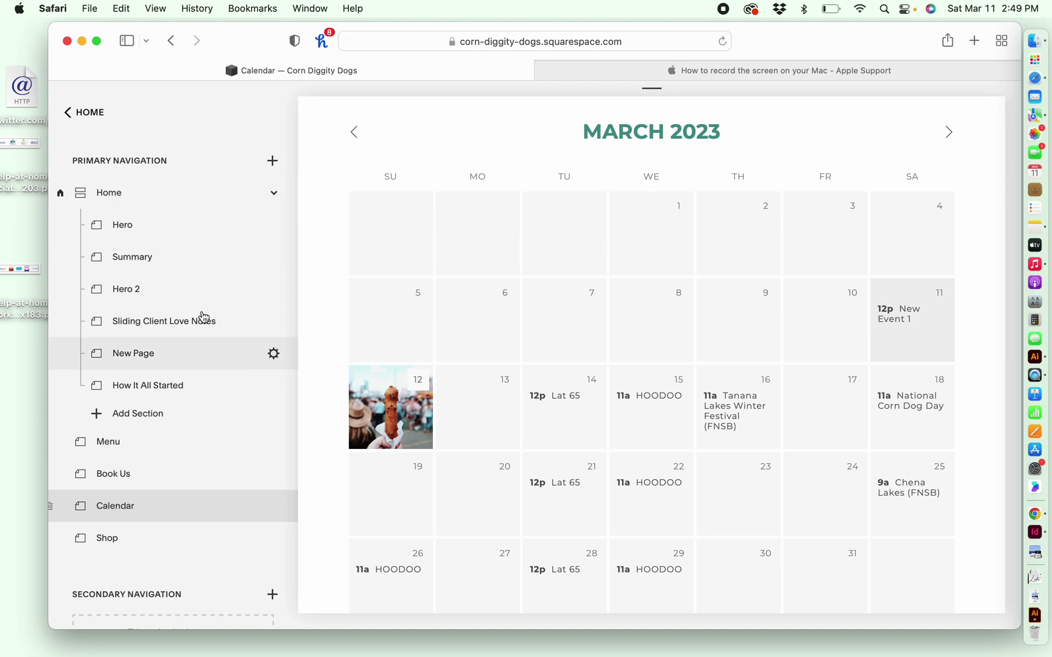
scroll(203, 300, "down", 10)
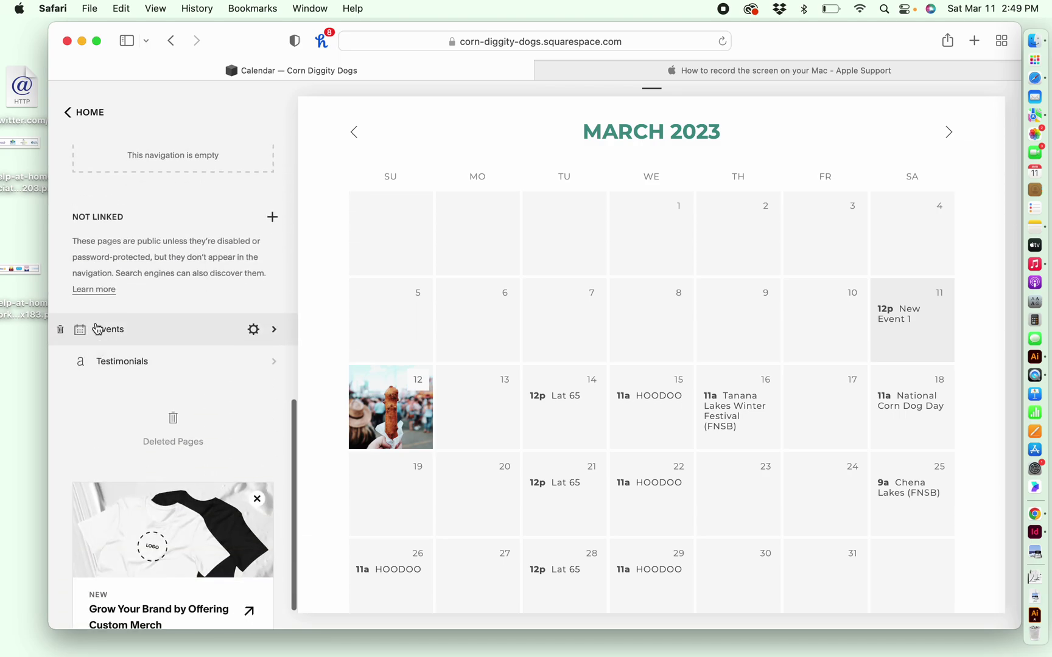
left_click(97, 329)
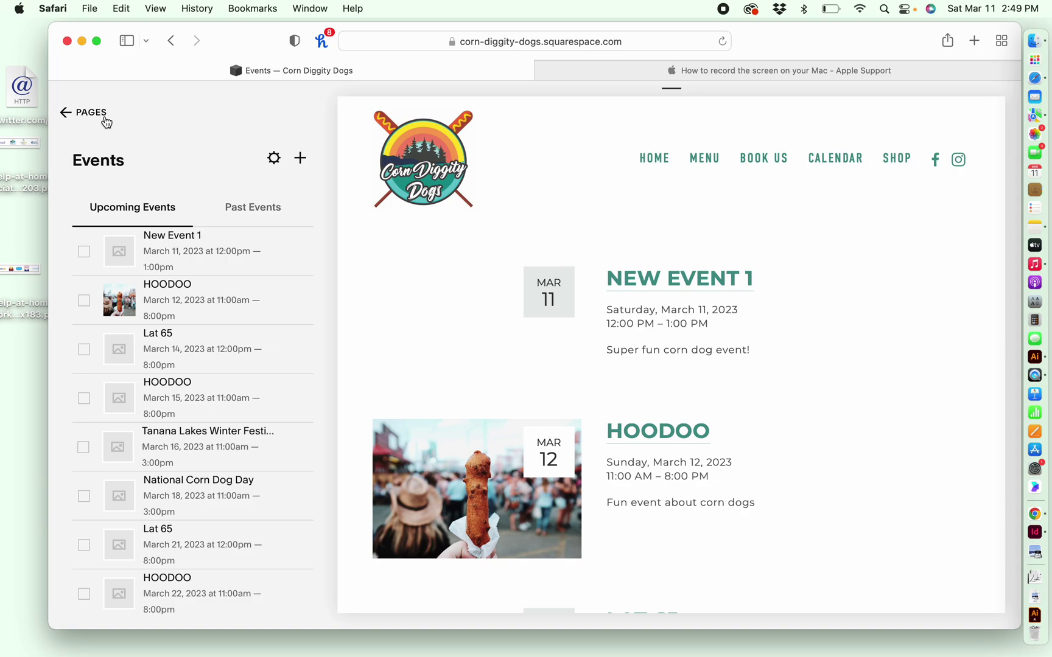
left_click(102, 117)
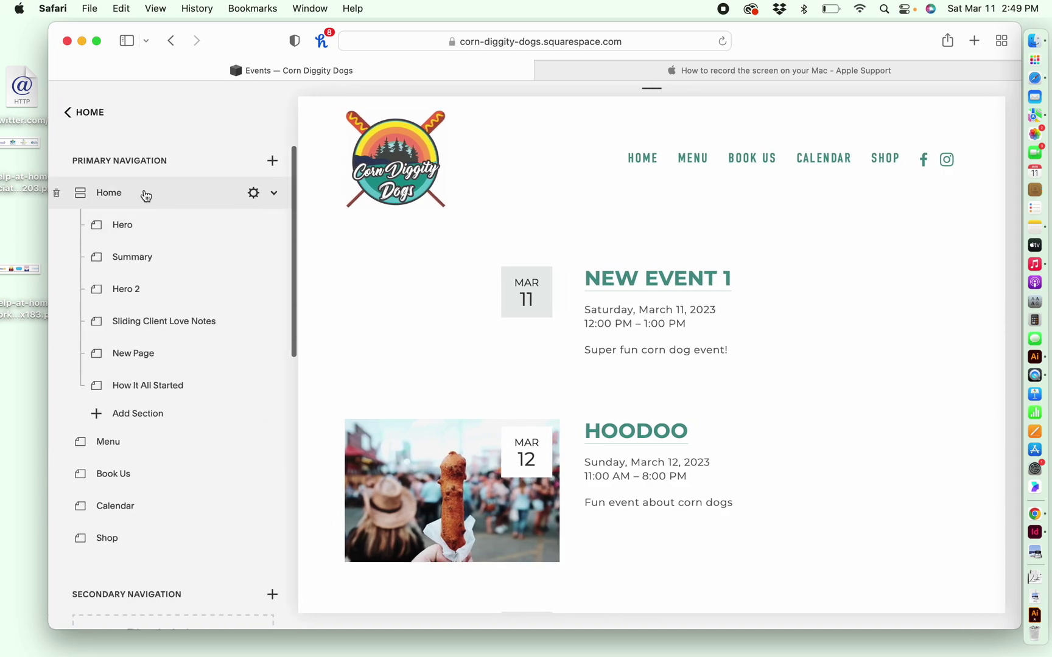
- Review the Calendar page's March 2023 block showing New Event 1 at 12p on March 11, then save
left_click(144, 513)
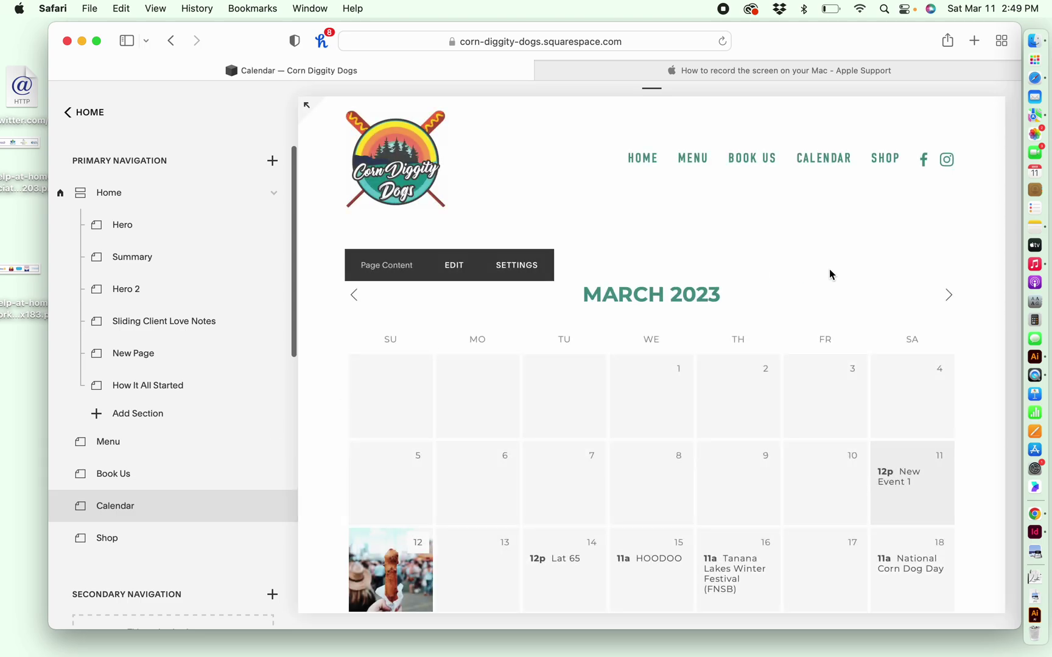
scroll(829, 270, "down", 3)
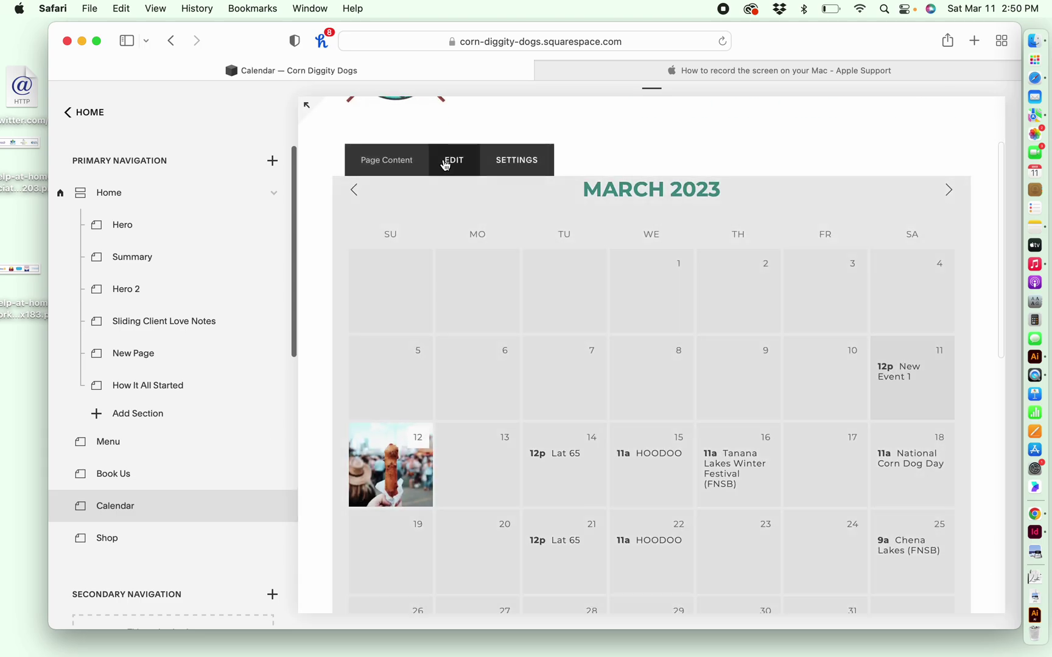
left_click(454, 161)
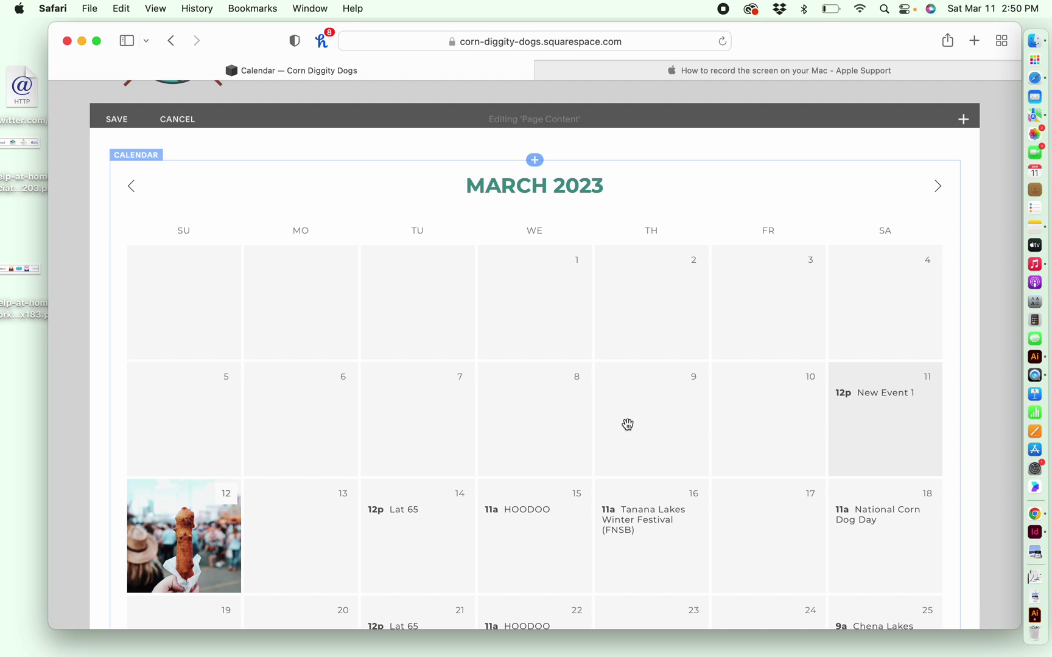
left_click(859, 415)
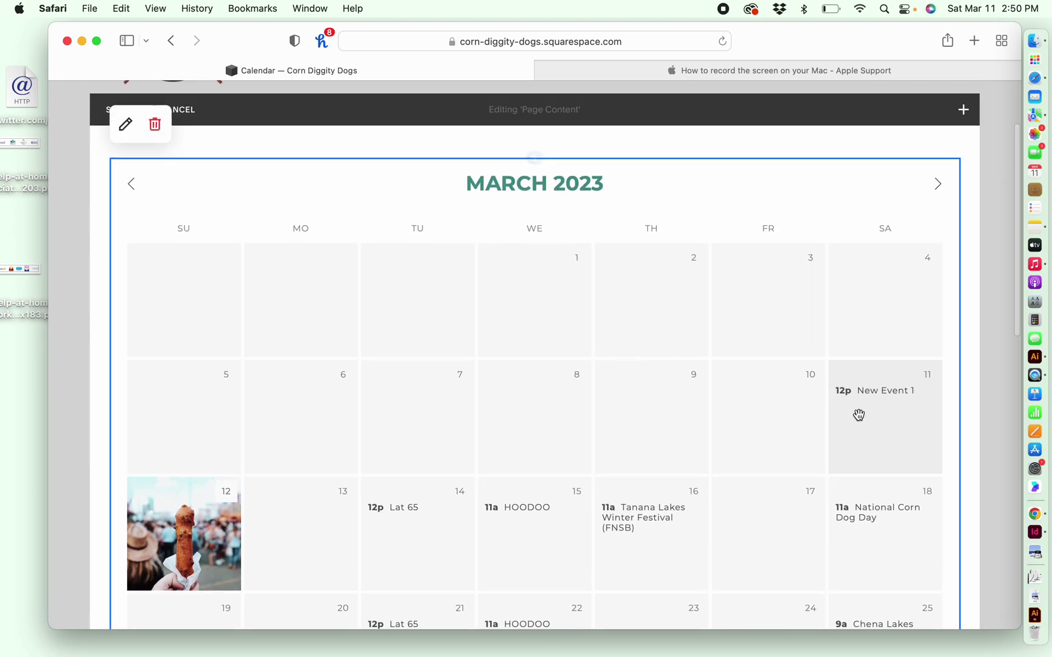
scroll(489, 413, "down", 5)
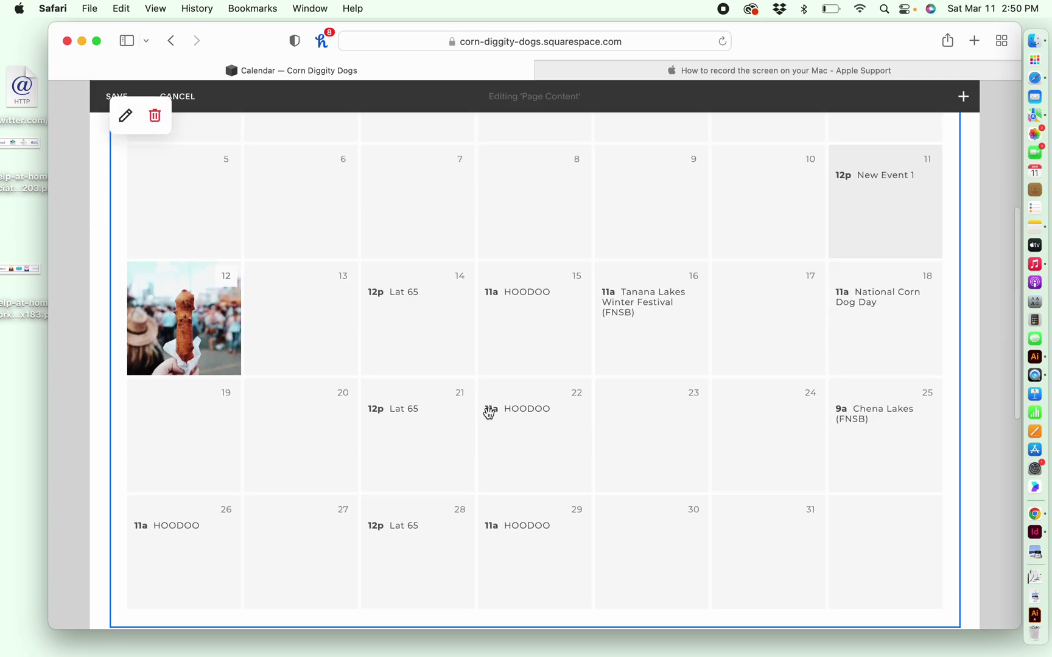
scroll(489, 413, "down", 3)
scroll(404, 214, "up", 6)
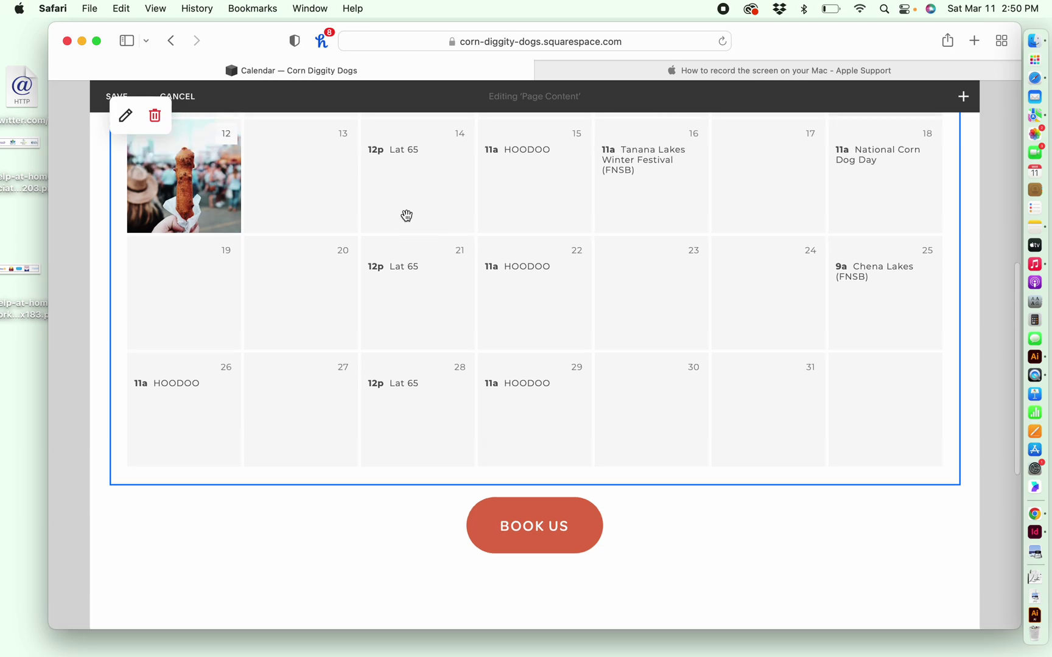
left_click(96, 99)
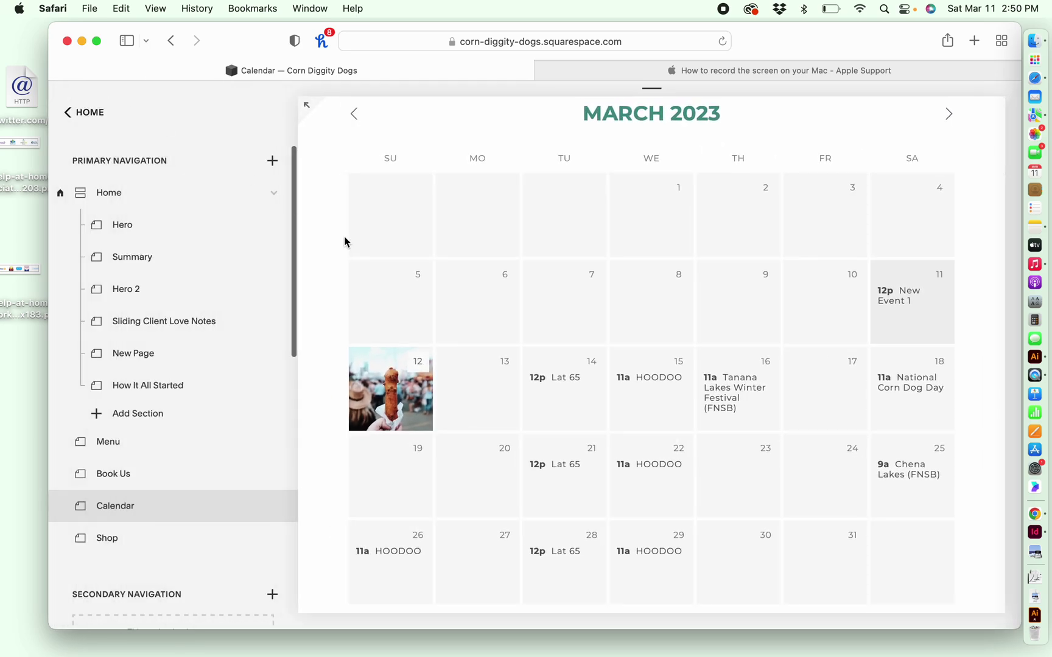